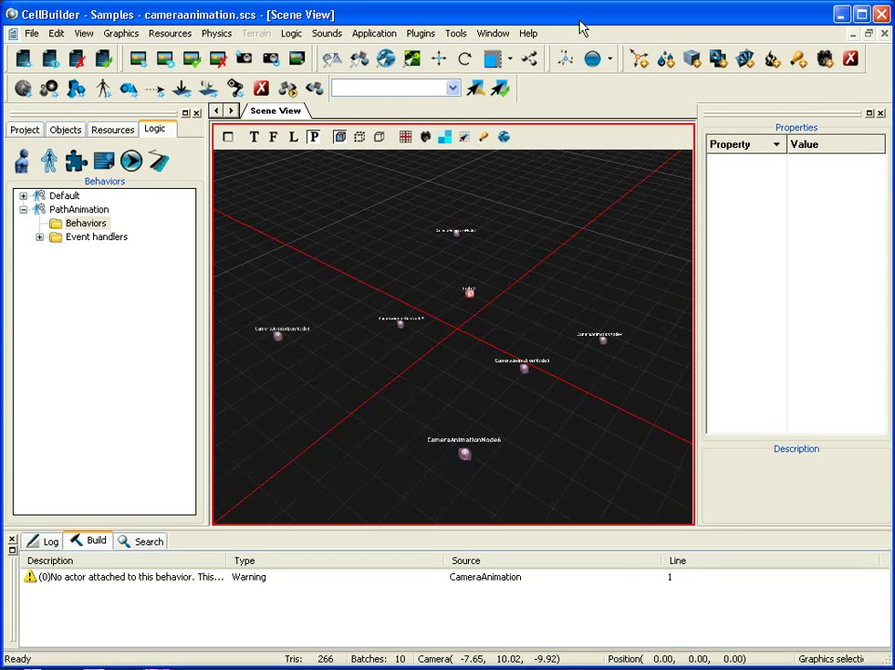
# - Add a behavior named Behavior2 to the PathAnimation behaviors
pyautogui.moveTo(467, 298); pyautogui.dragTo(467, 314, button='right')
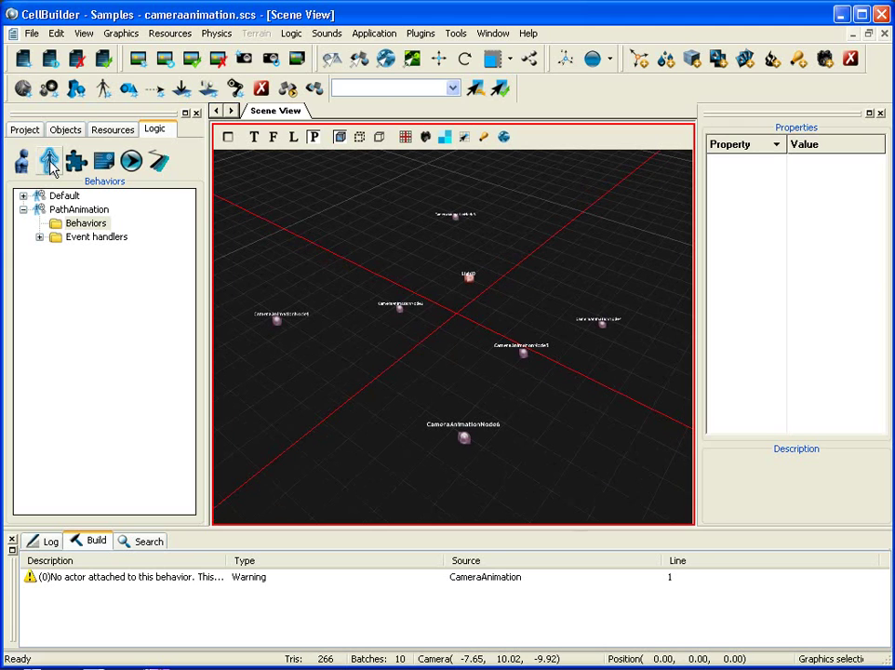
pyautogui.click(71, 226)
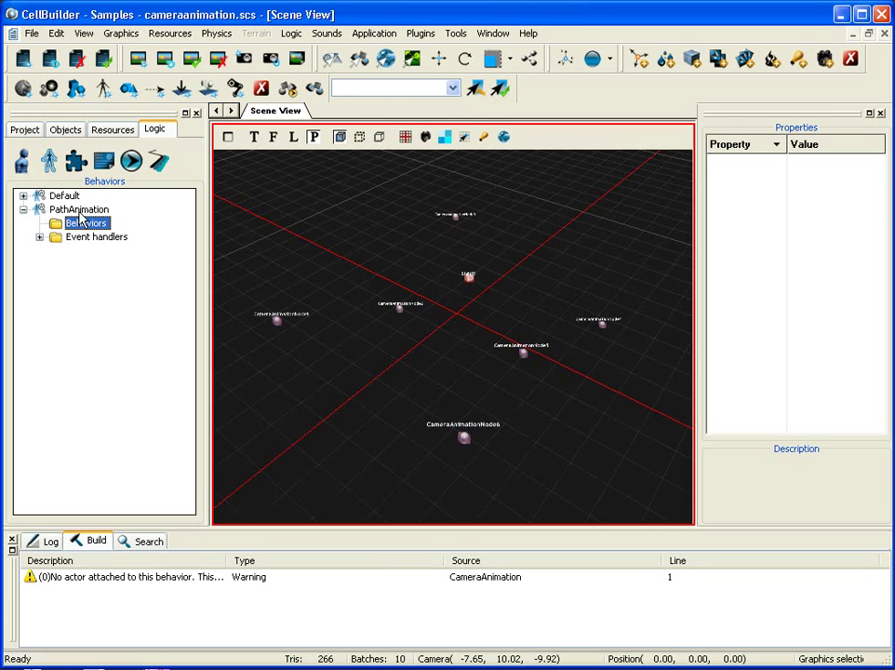
pyautogui.click(80, 210)
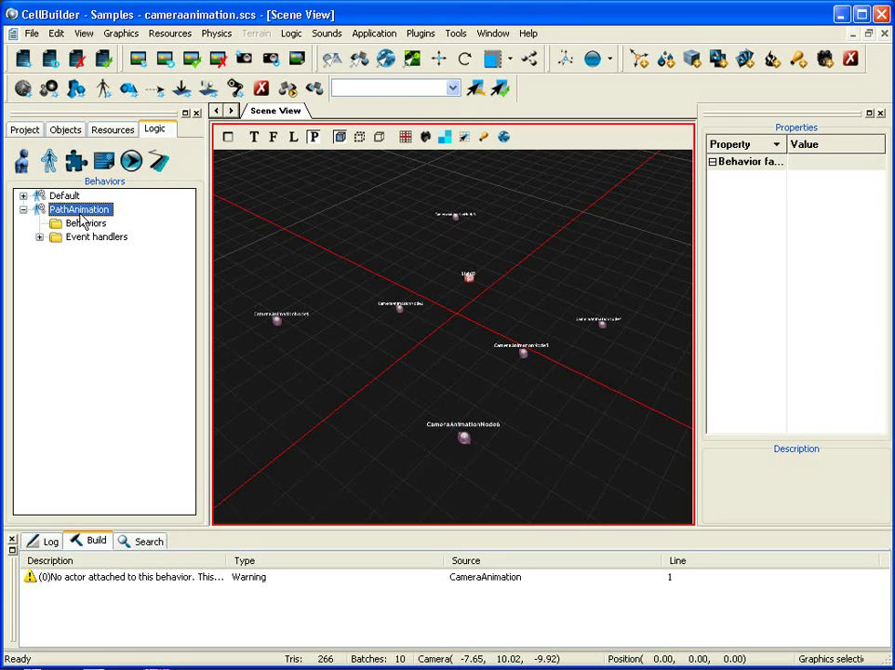
pyautogui.click(83, 225)
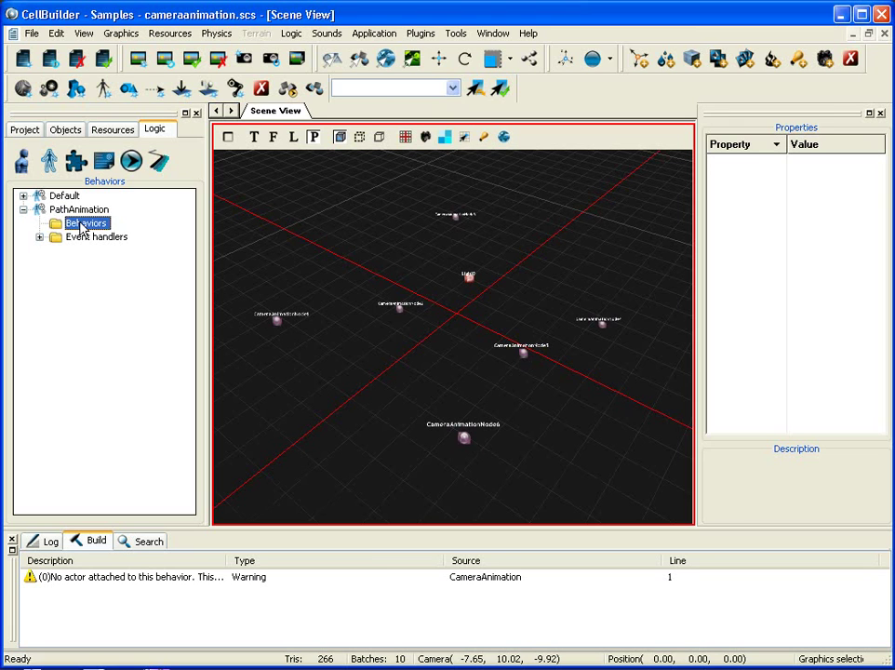
pyautogui.rightClick(81, 226)
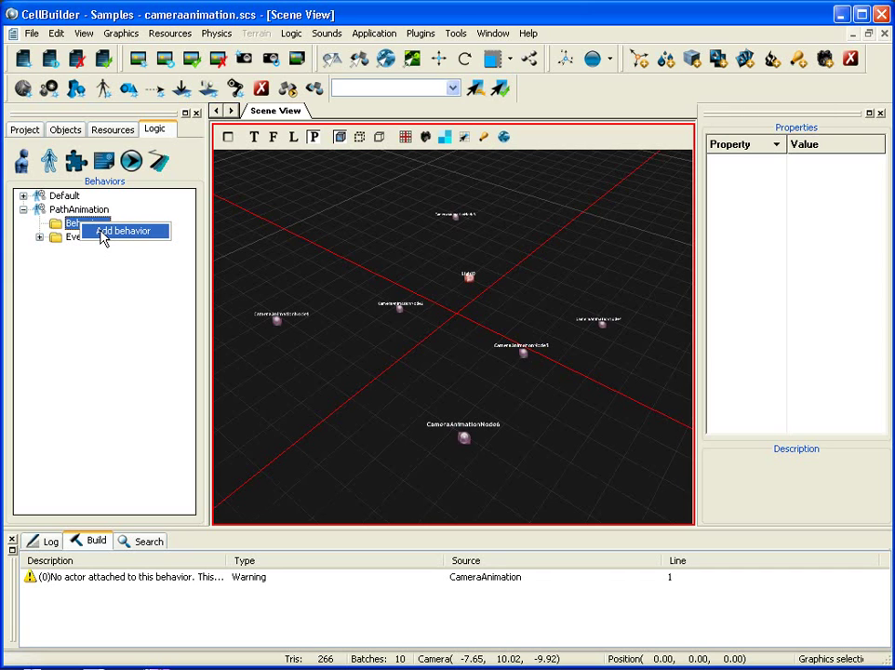
pyautogui.click(104, 234)
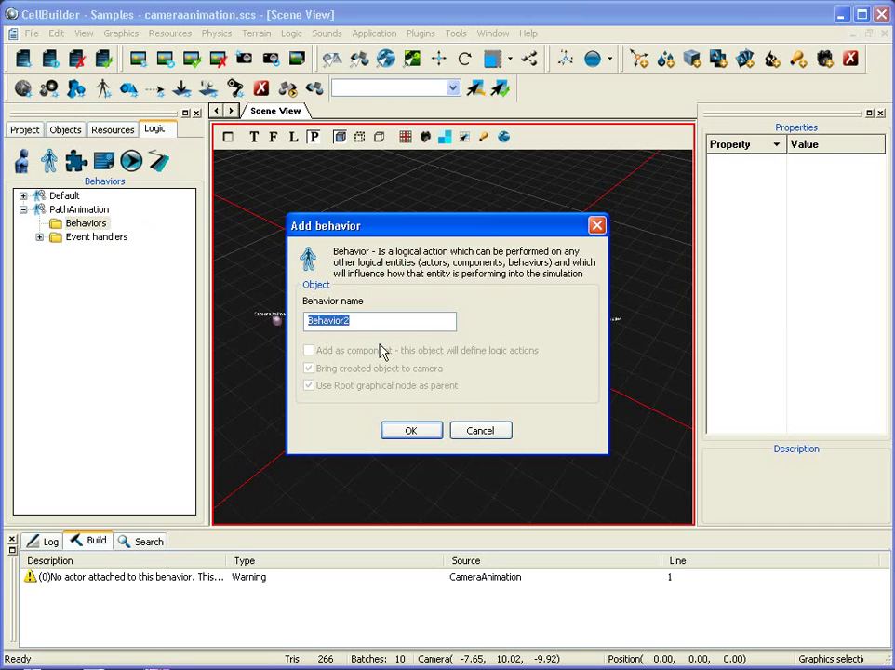
pyautogui.click(414, 434)
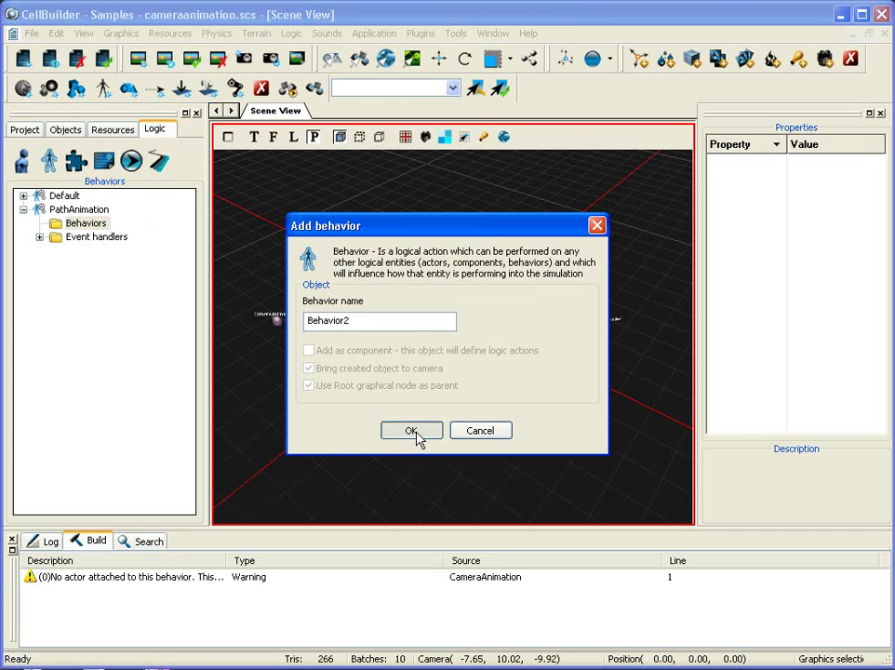
pyautogui.click(119, 250)
pyautogui.click(113, 239)
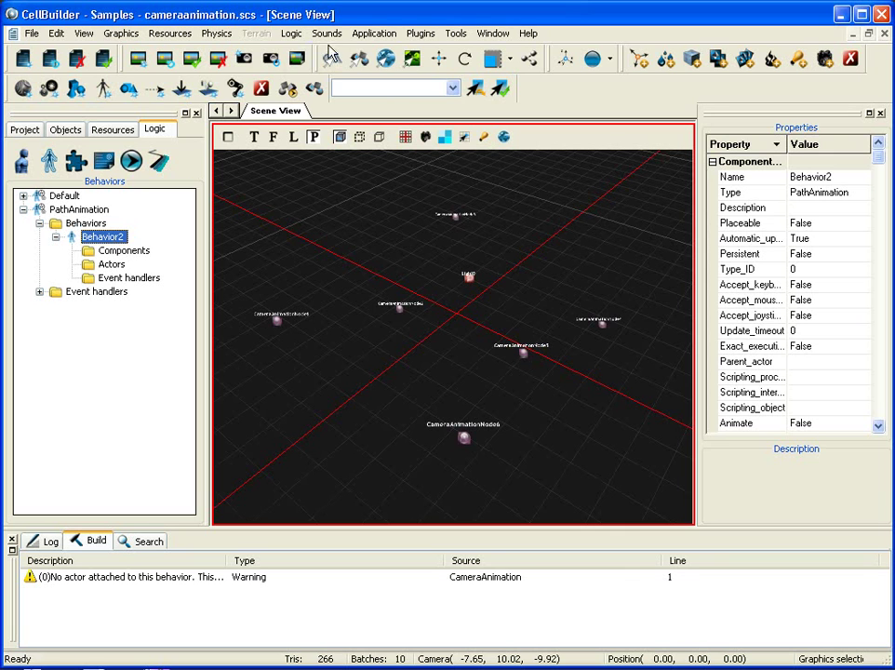
# - Build the scene logic and widen the description column of the build results to read the full messages
pyautogui.click(291, 34)
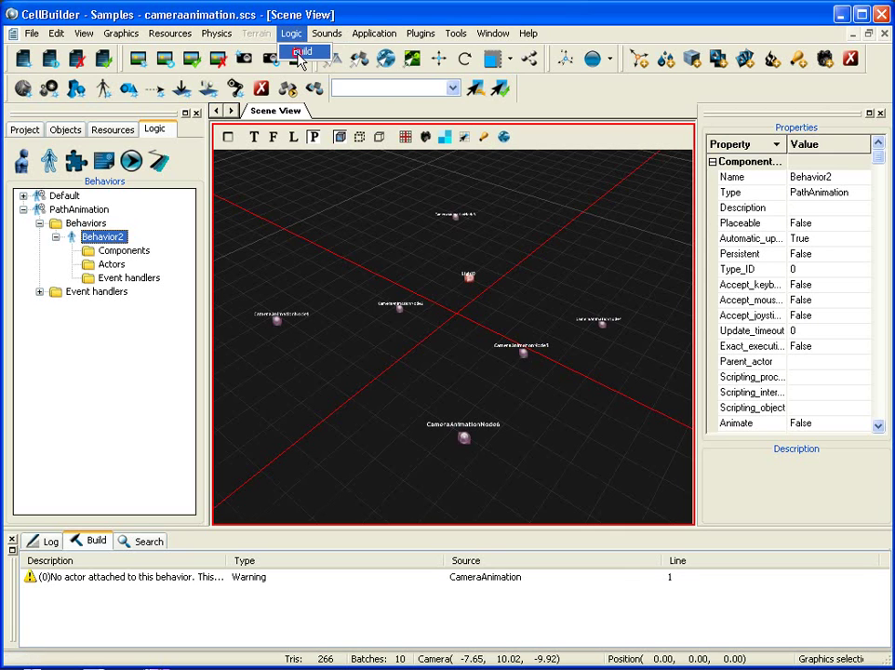
pyautogui.click(298, 54)
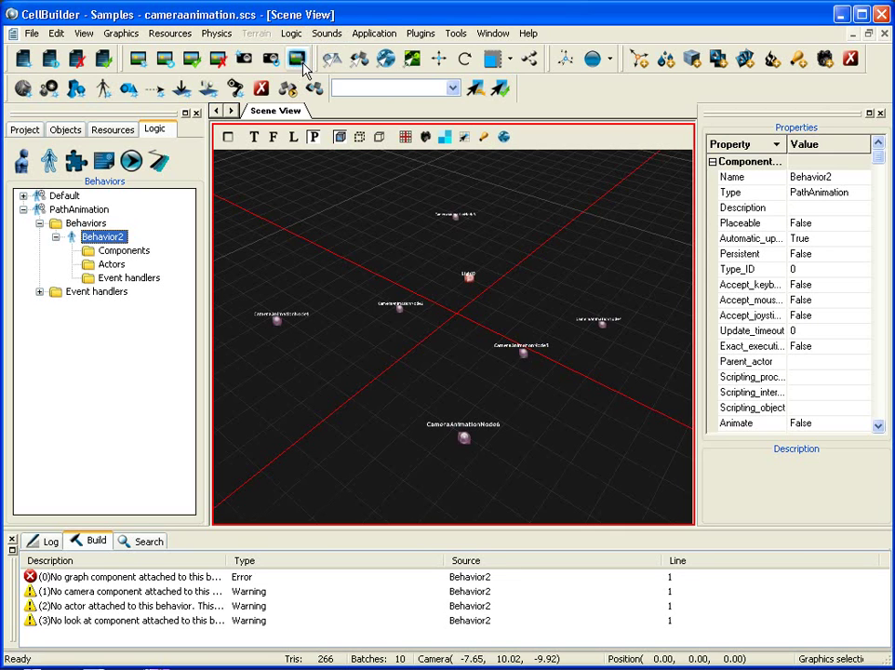
pyautogui.click(227, 577)
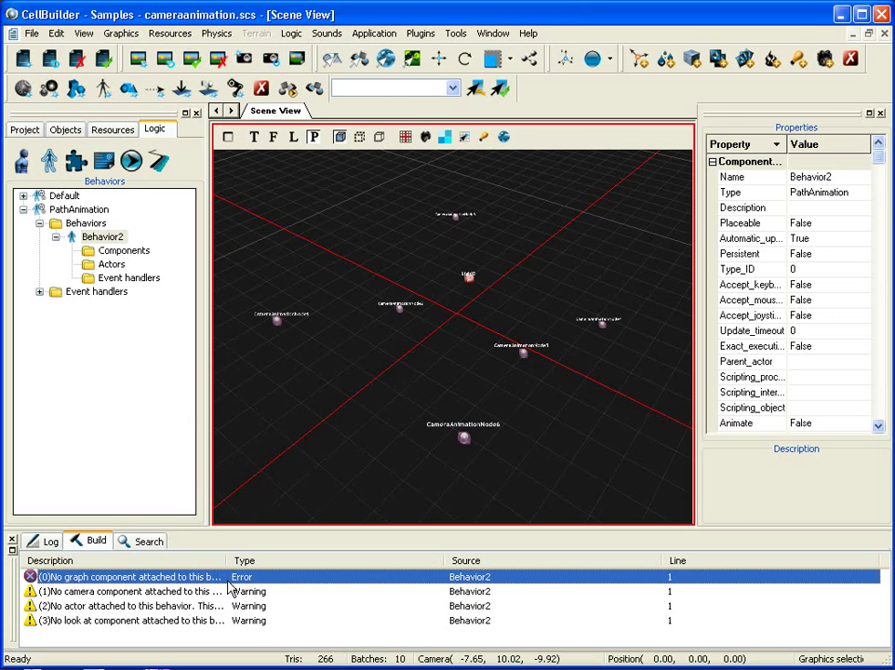
pyautogui.moveTo(231, 560); pyautogui.dragTo(365, 579)
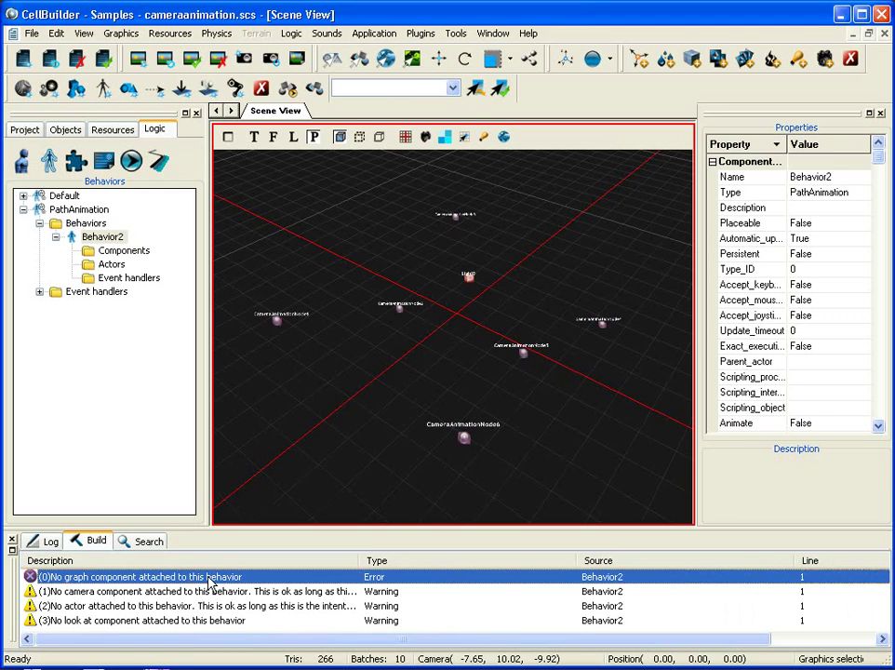
# - Attach the CameraAnimationPathComp component to Behavior2
pyautogui.click(123, 250)
pyautogui.rightClick(131, 253)
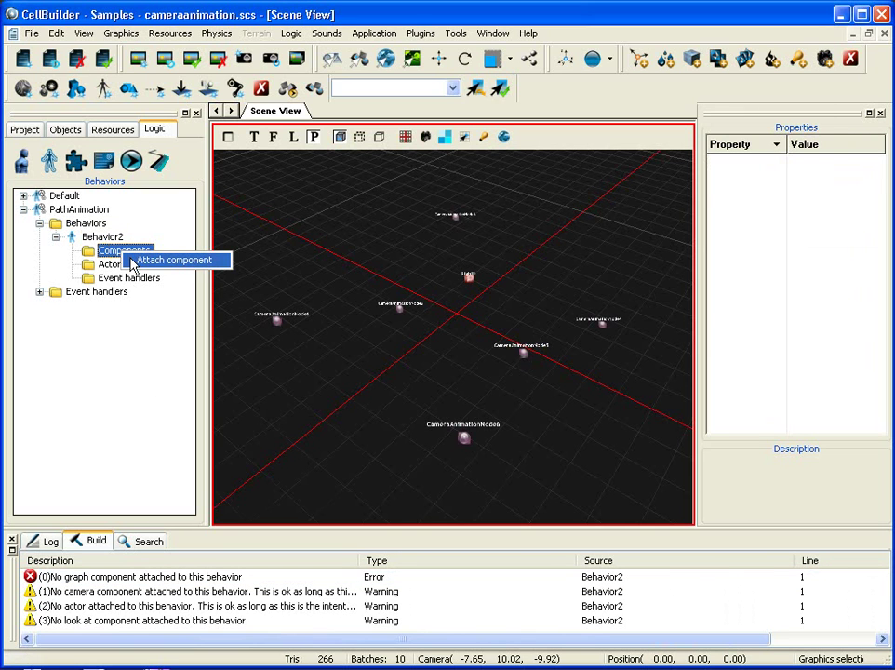
pyautogui.click(133, 263)
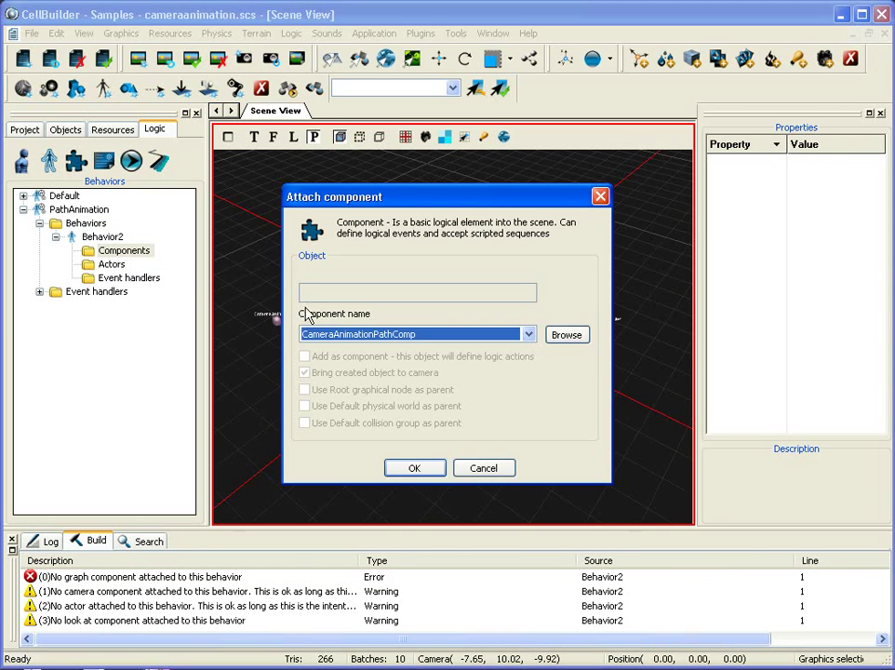
pyautogui.click(370, 335)
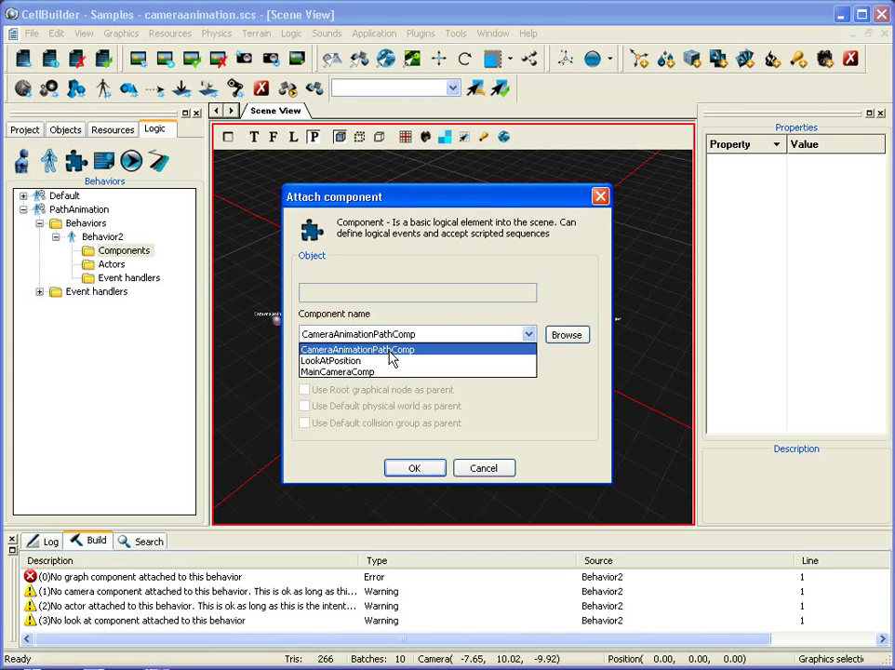
pyautogui.click(390, 351)
pyautogui.click(414, 468)
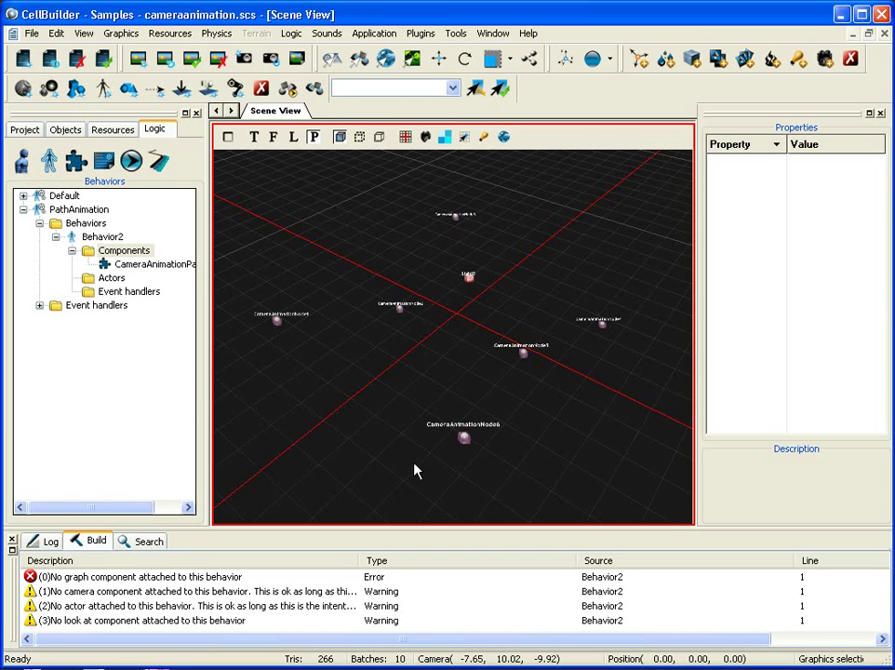
# - Rebuild the scene logic and select the first message in the build results
pyautogui.click(126, 251)
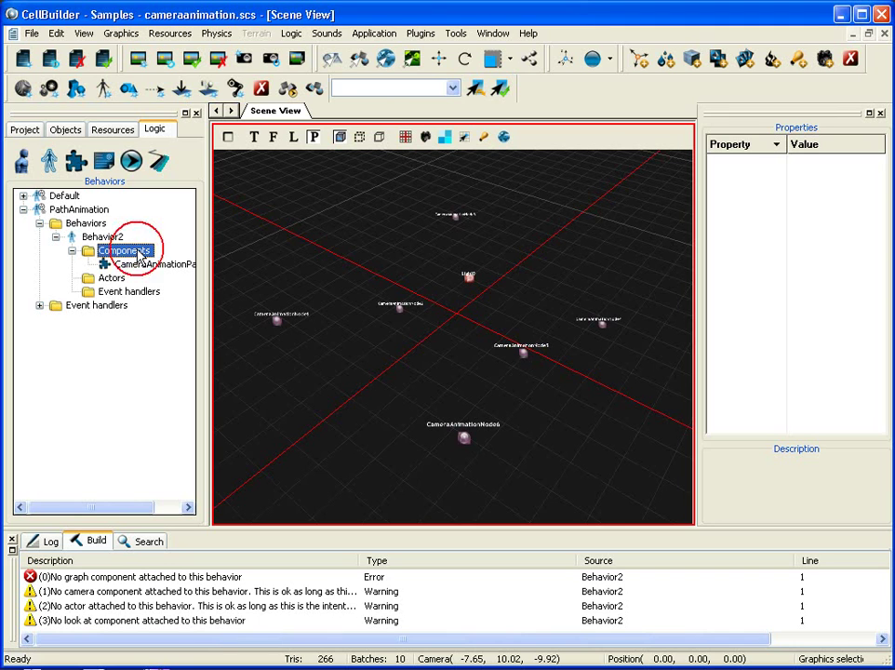
pyautogui.click(295, 33)
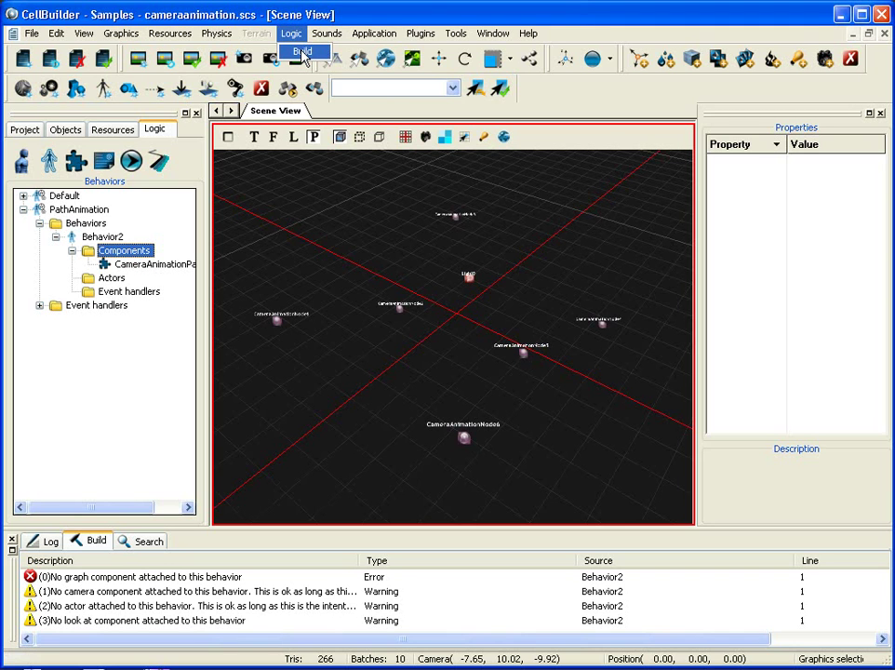
pyautogui.click(302, 52)
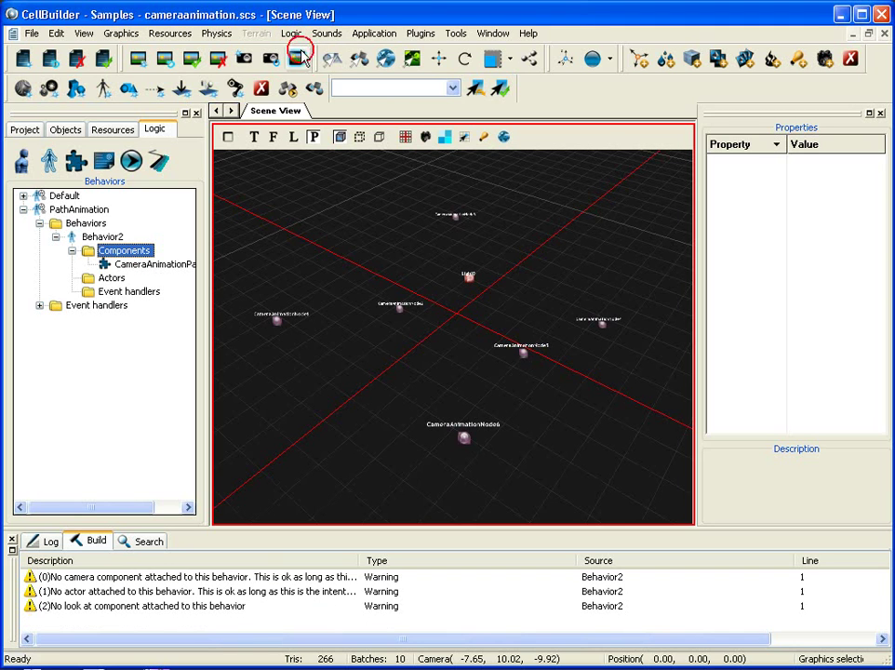
pyautogui.click(297, 577)
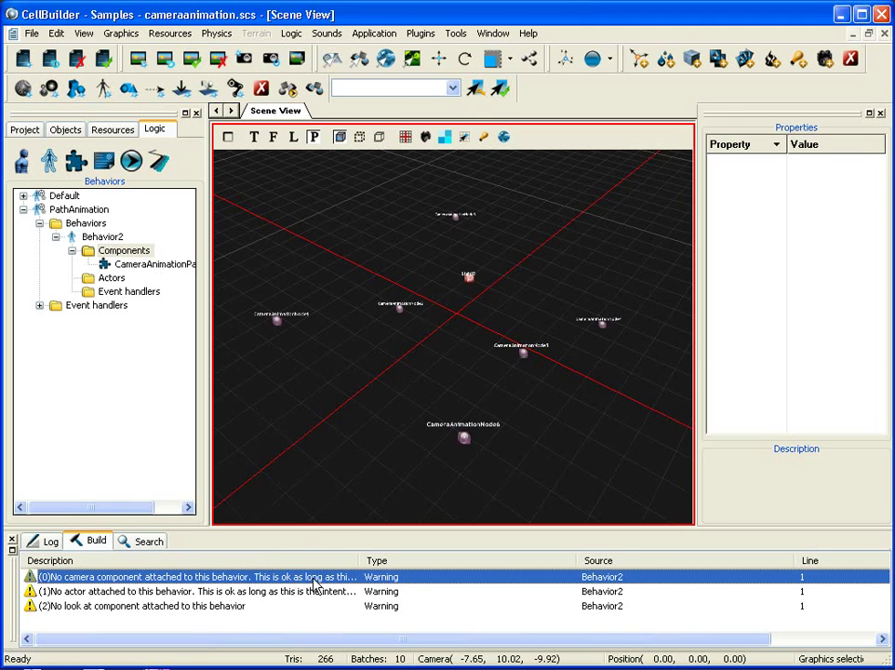
# - Attach the MainCameraComp component to Behavior2 and show its properties
pyautogui.rightClick(125, 251)
pyautogui.click(177, 258)
pyautogui.click(528, 334)
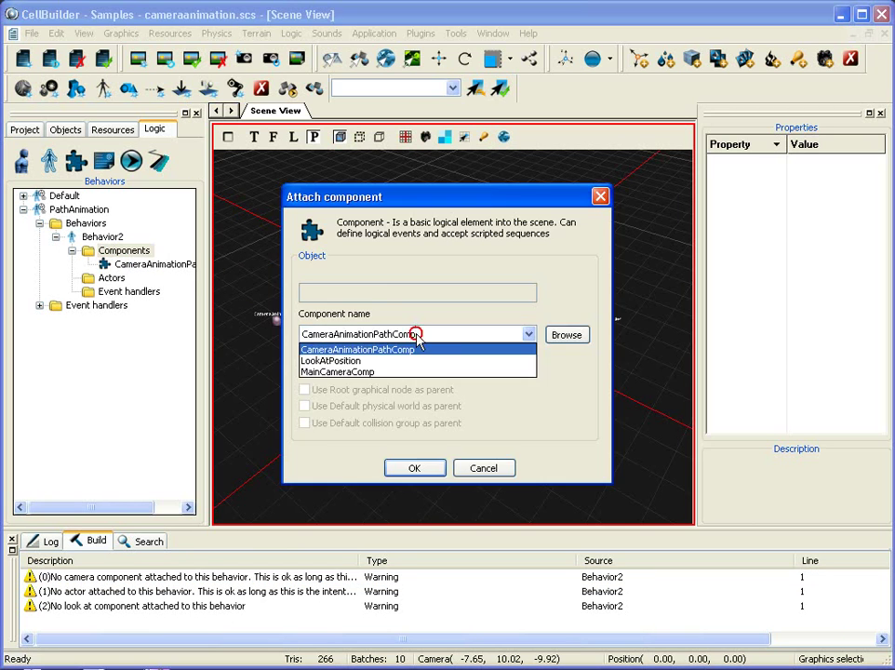
pyautogui.click(389, 372)
pyautogui.click(400, 468)
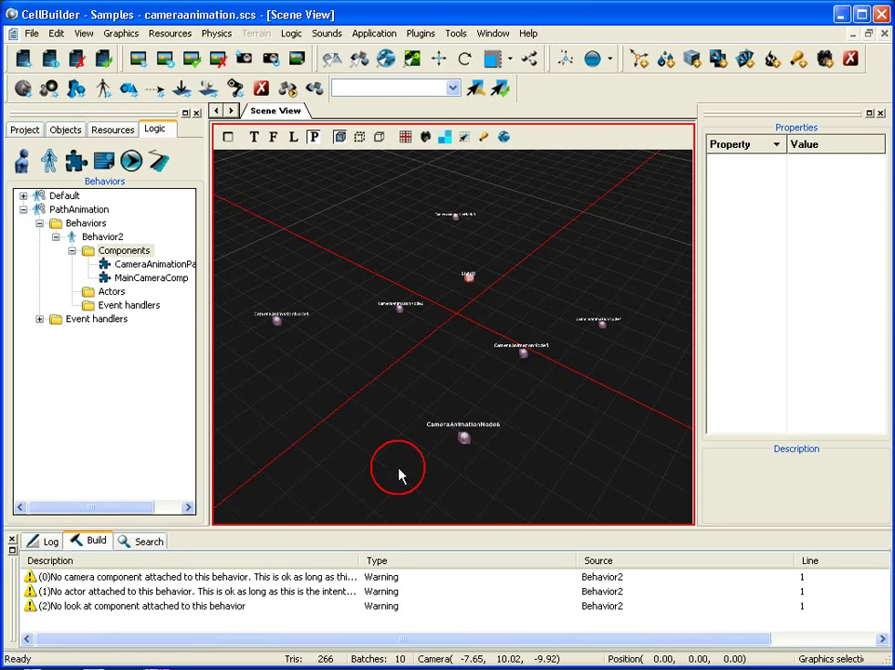
pyautogui.click(156, 279)
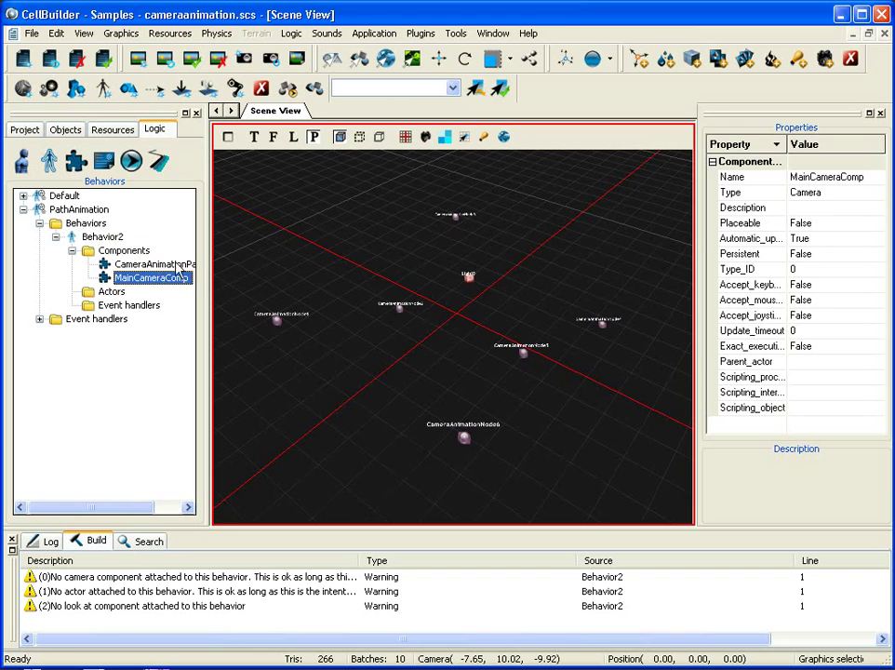
# - Attach the LookAtPosition component to Behavior2
pyautogui.click(139, 251)
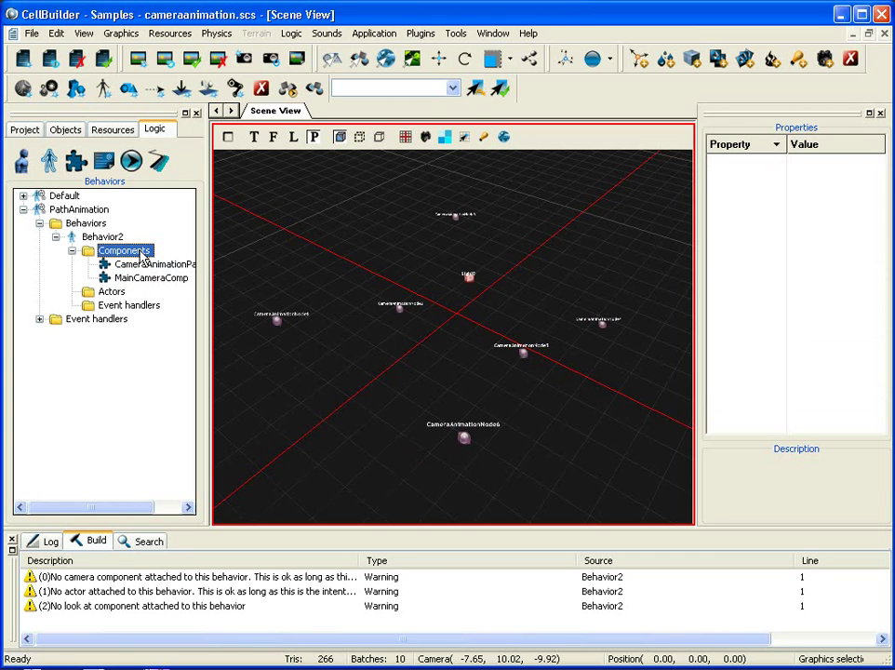
pyautogui.rightClick(140, 251)
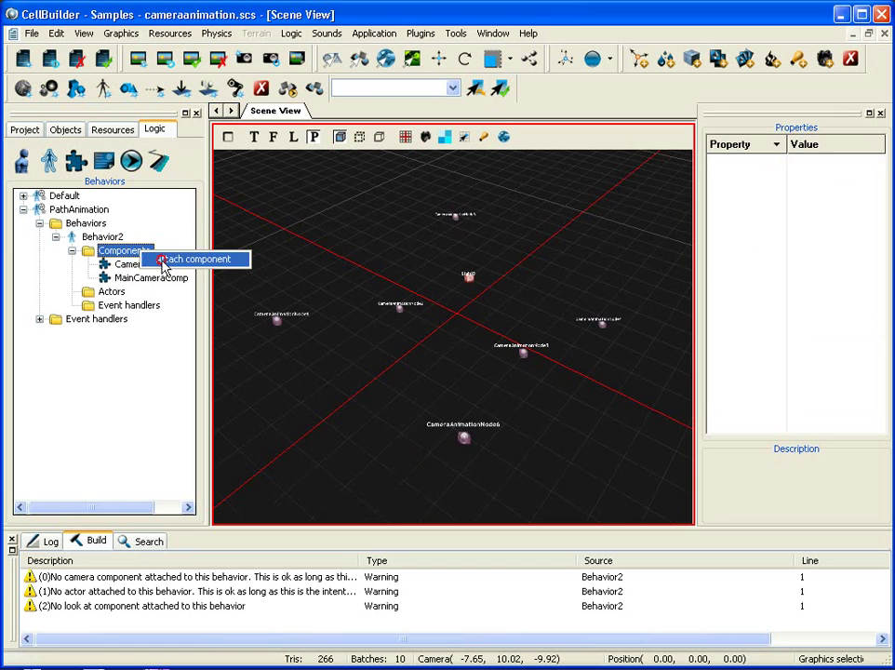
pyautogui.click(190, 256)
pyautogui.click(366, 336)
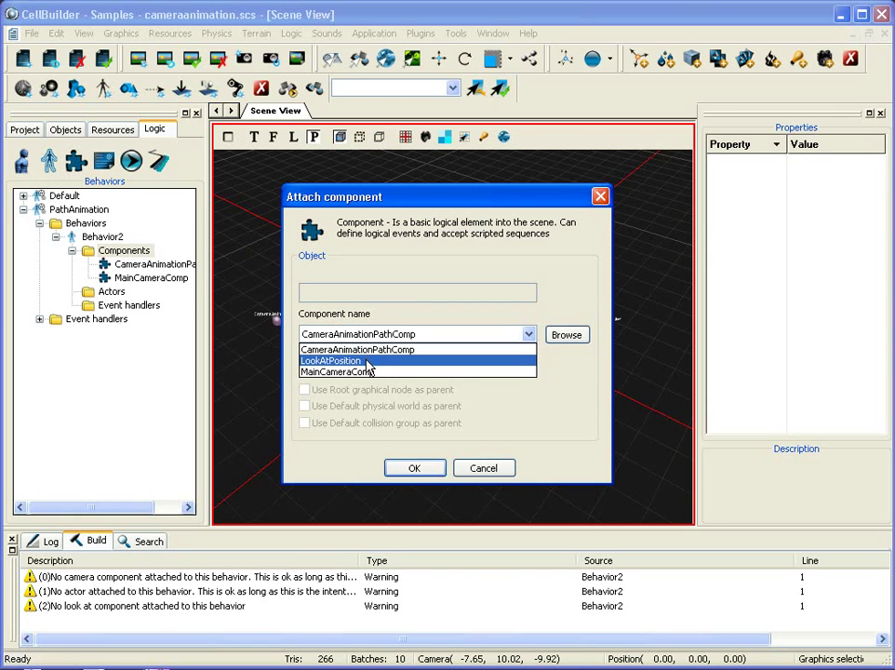
pyautogui.click(368, 361)
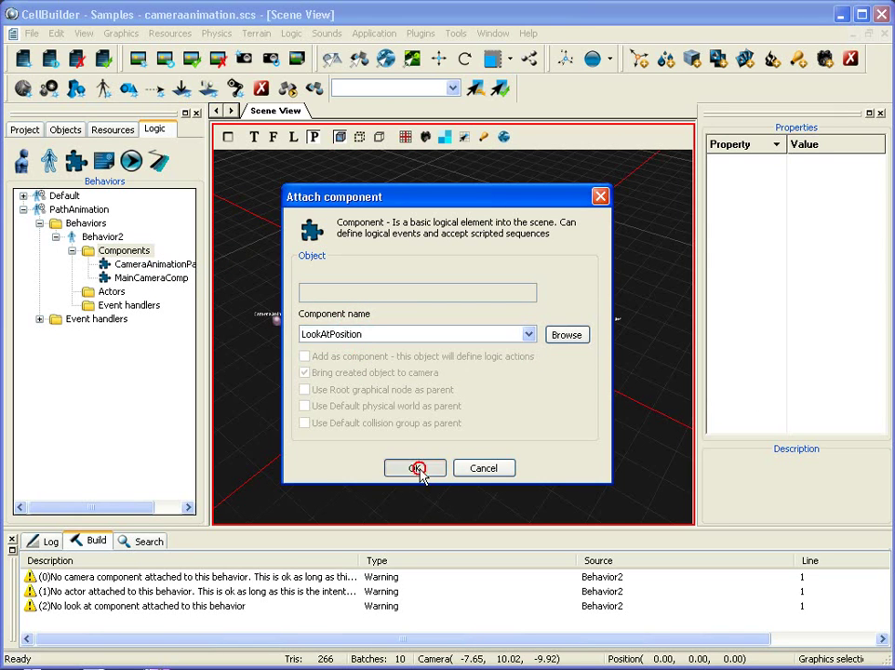
pyautogui.click(416, 468)
# - Examine the X, Y and Z coordinate properties of the LookAtPosition component, and display the properties of Behavior2
pyautogui.click(140, 292)
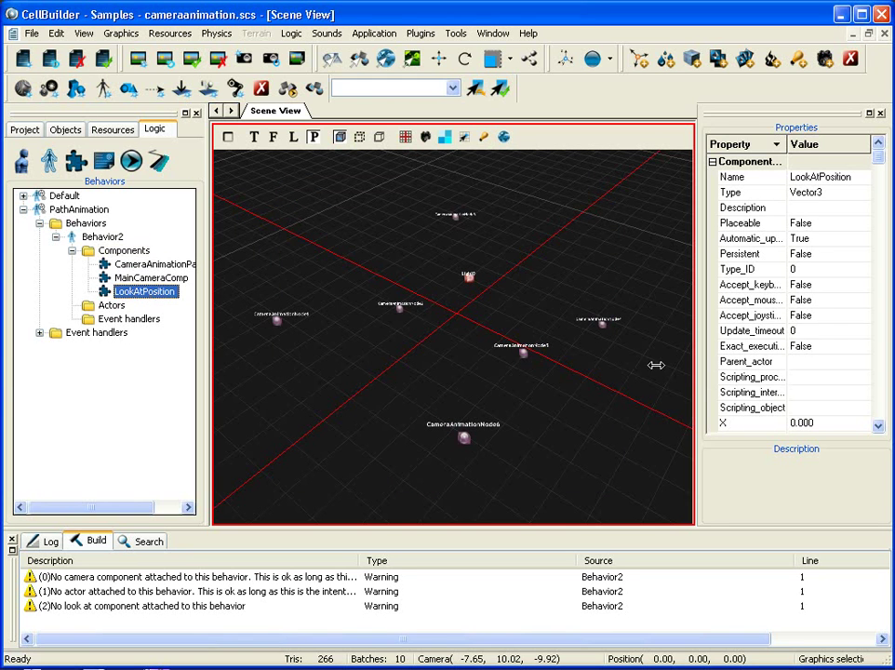
pyautogui.click(878, 421)
pyautogui.click(878, 421)
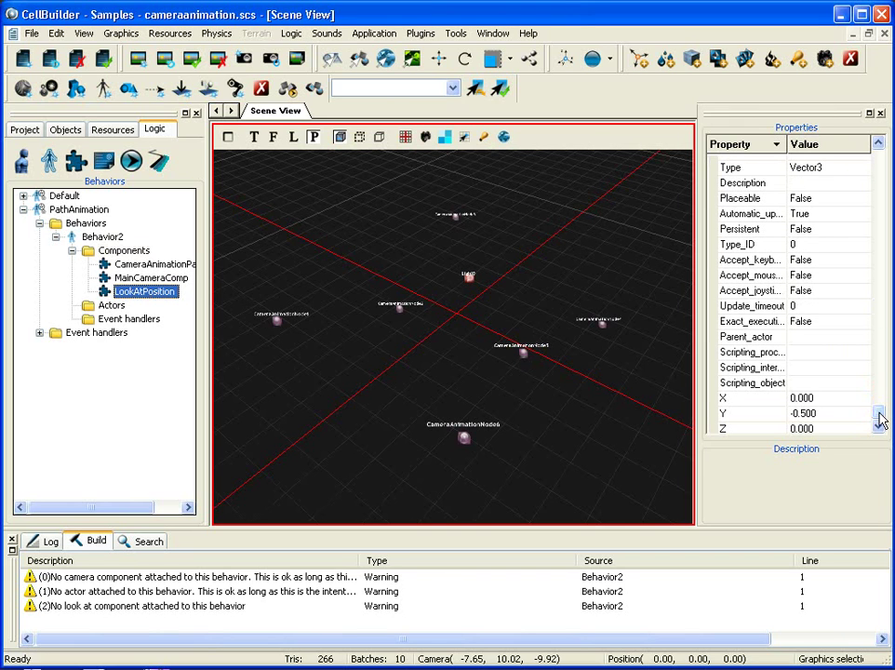
pyautogui.click(824, 412)
pyautogui.click(757, 400)
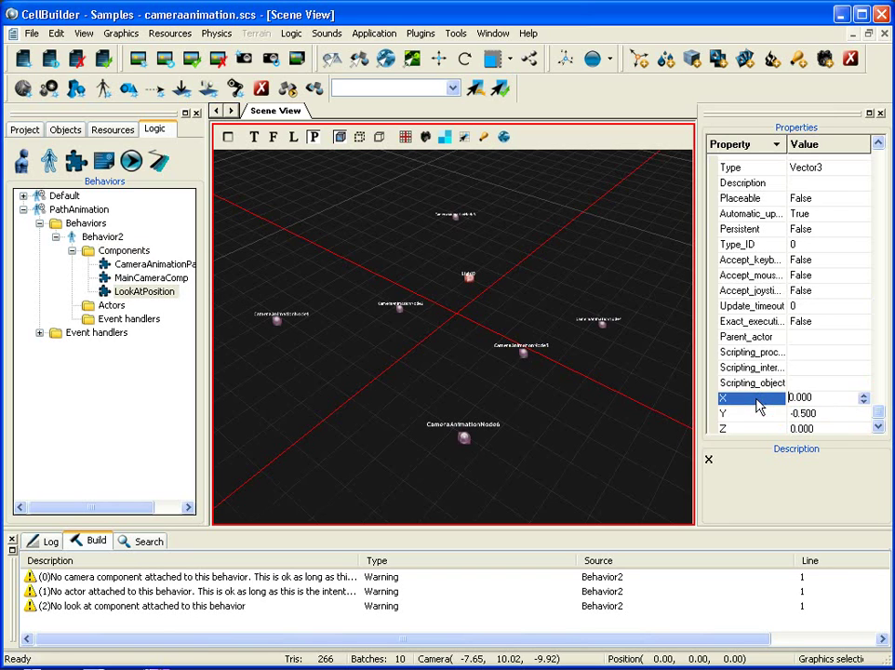
pyautogui.click(878, 411)
pyautogui.click(879, 402)
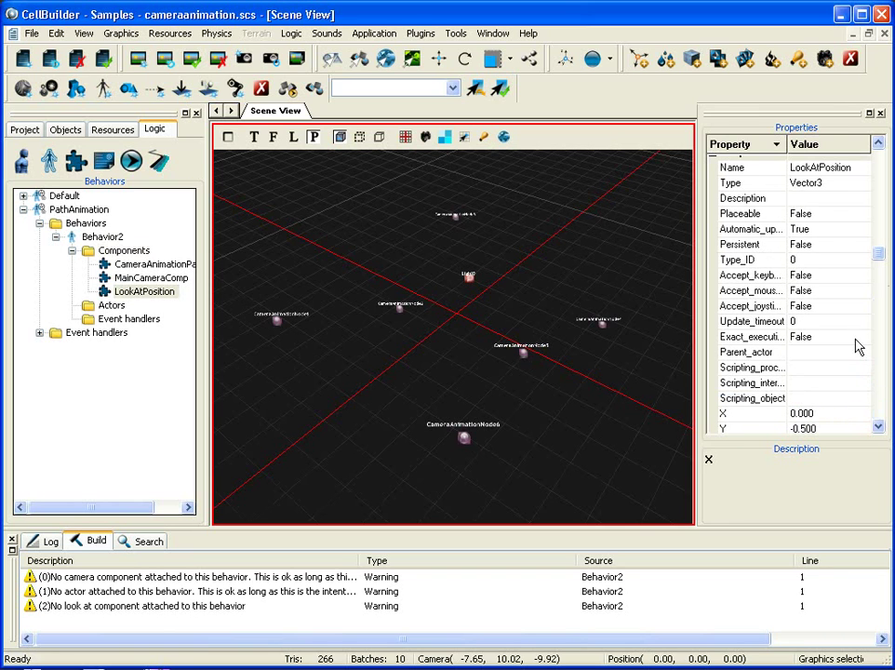
pyautogui.moveTo(882, 256); pyautogui.dragTo(880, 426)
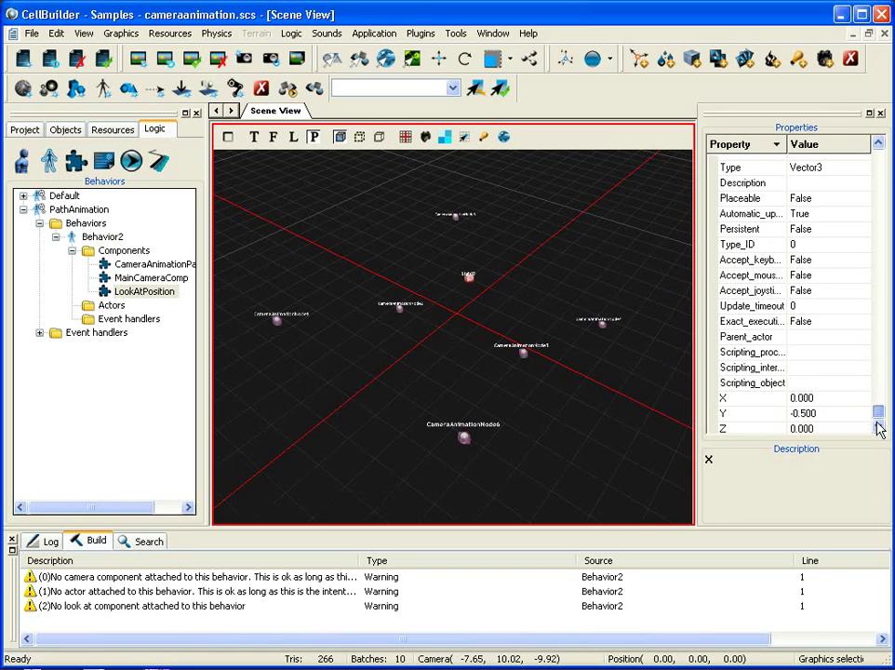
pyautogui.click(751, 400)
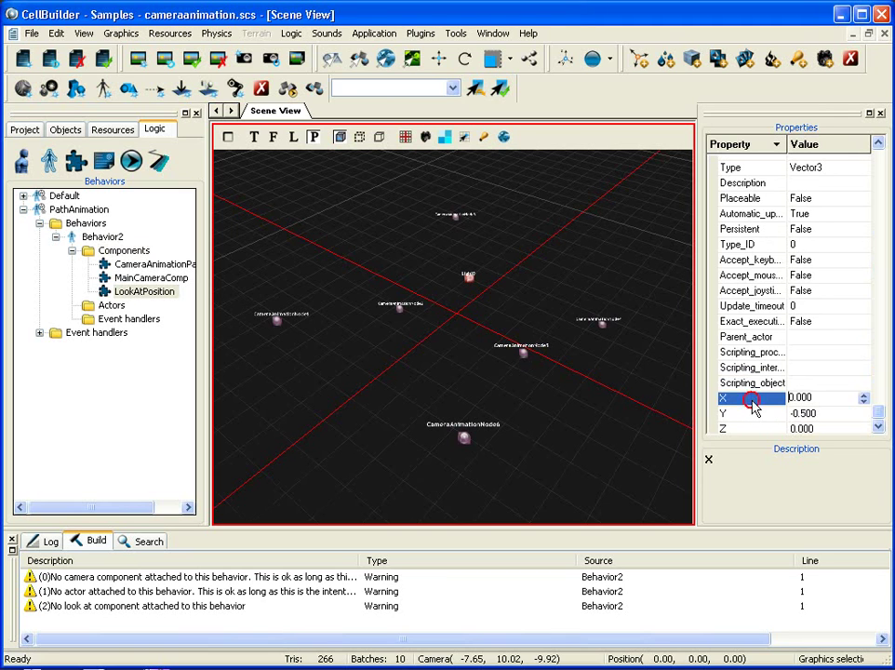
pyautogui.click(752, 414)
pyautogui.click(753, 428)
pyautogui.click(752, 399)
pyautogui.click(144, 292)
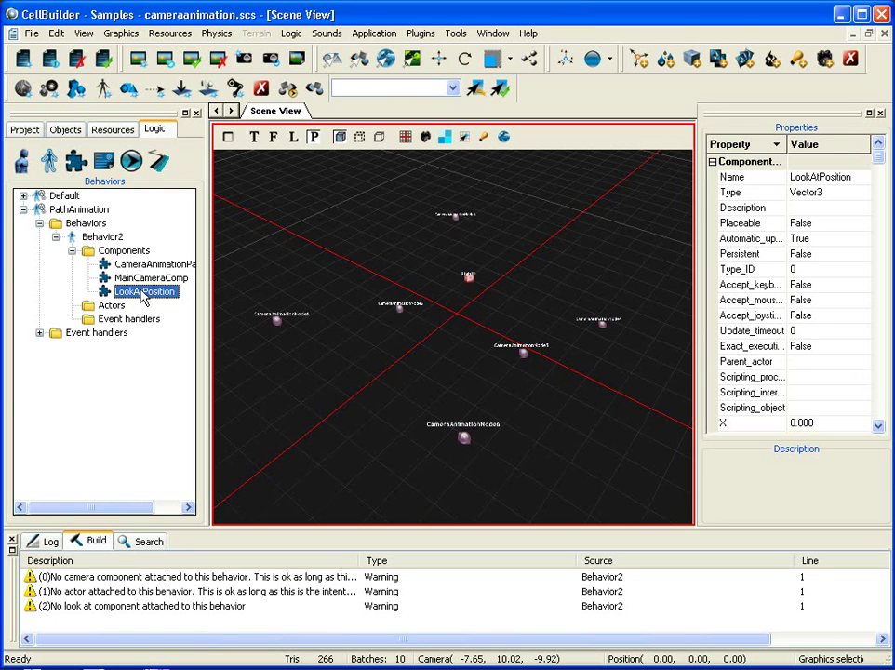
pyautogui.click(104, 237)
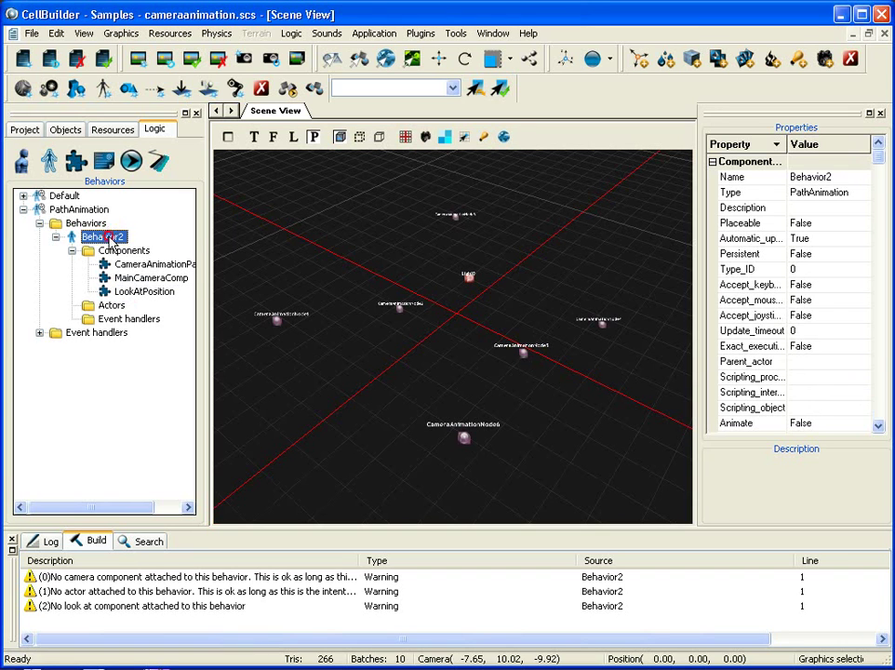
# - Rebuild the scene logic and read the full description of the resulting build message
pyautogui.click(291, 34)
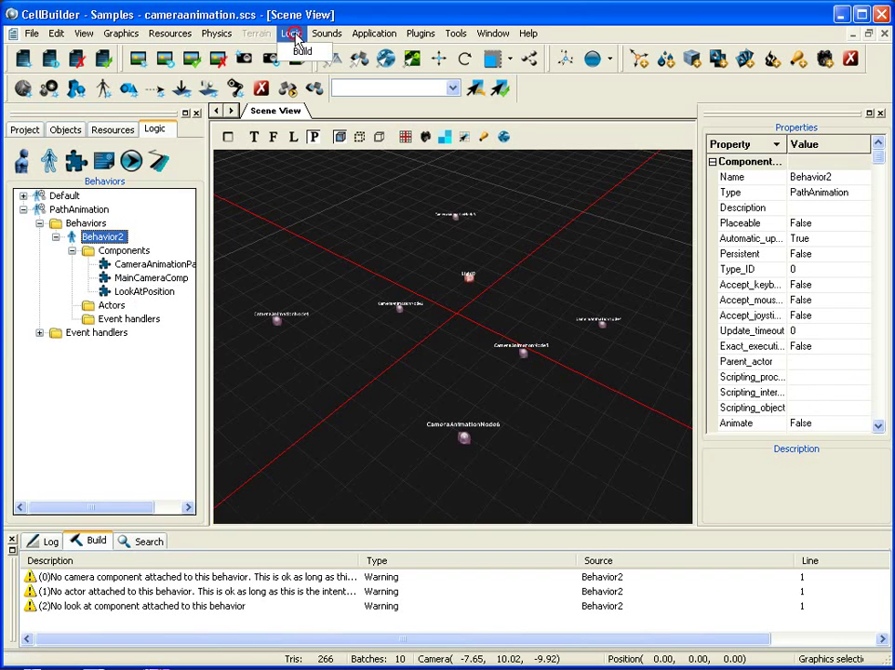
pyautogui.click(300, 52)
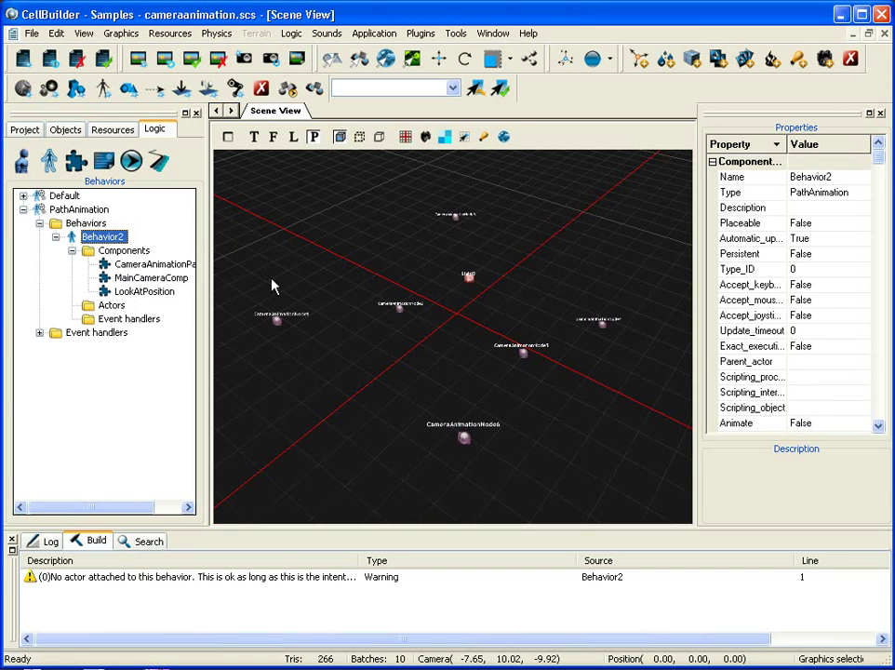
pyautogui.click(287, 584)
pyautogui.moveTo(359, 561); pyautogui.dragTo(470, 562)
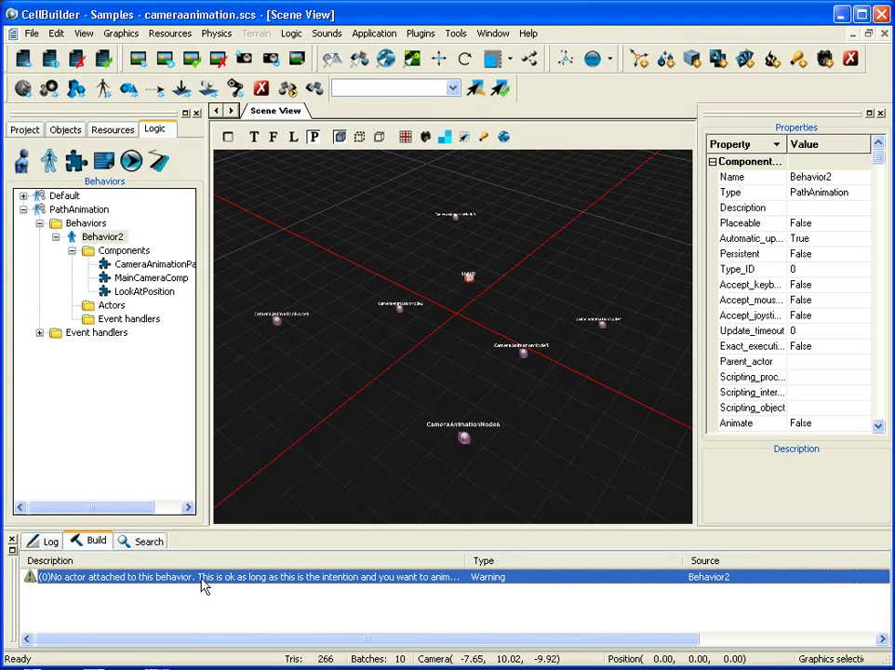
pyautogui.moveTo(466, 559); pyautogui.dragTo(258, 559)
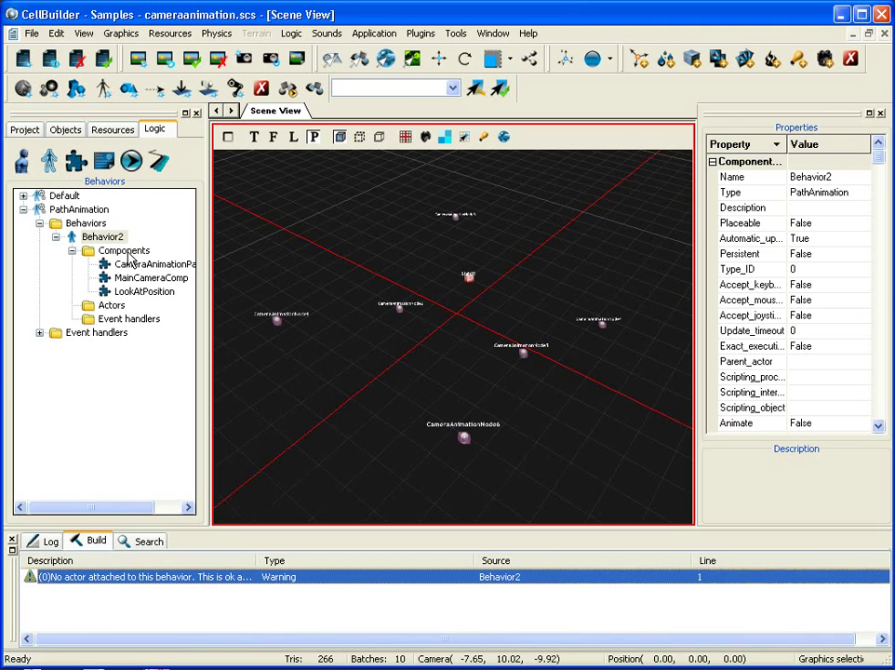
# - Select Behavior2 and run the application to play the camera animation
pyautogui.click(109, 237)
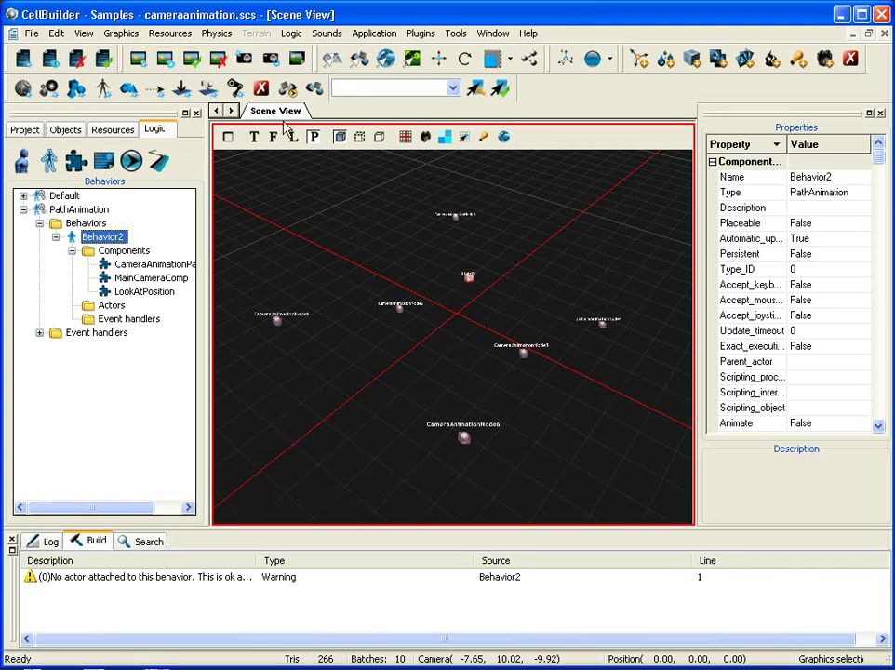
pyautogui.click(371, 37)
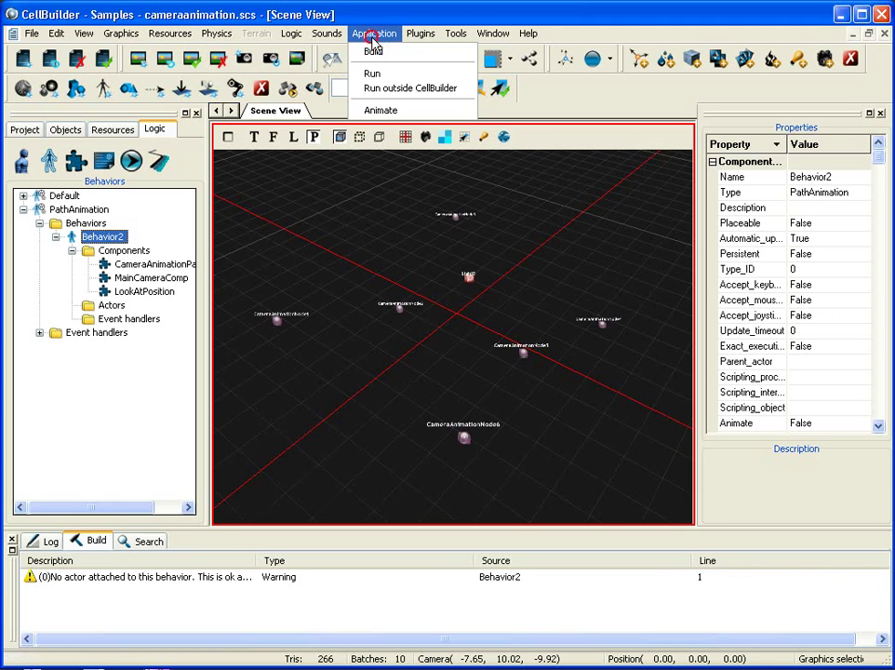
pyautogui.click(375, 75)
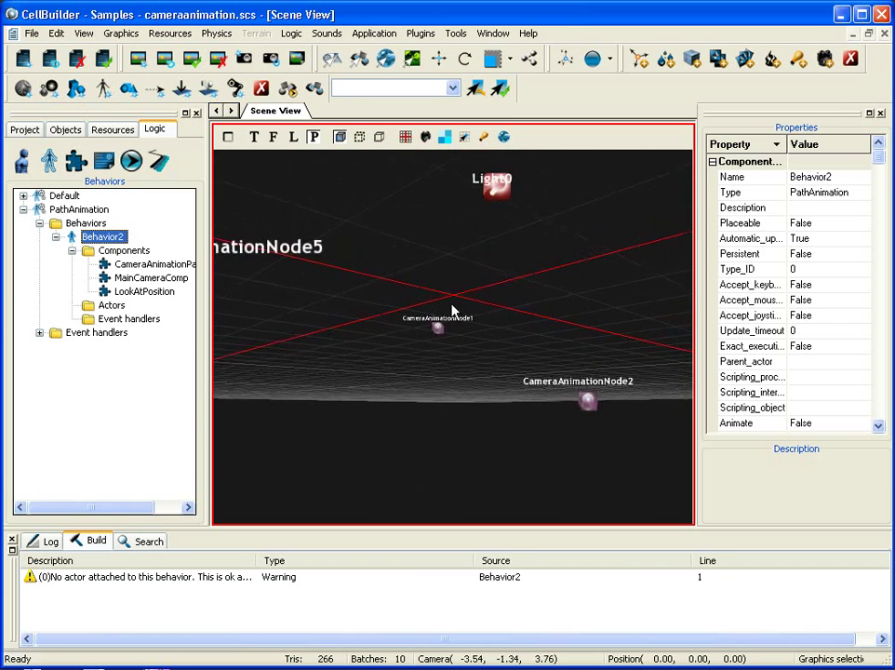
# - Examine the LookAtPosition component's properties and Behavior2's Animate, CameraTarget and MetersPerSecond properties
pyautogui.click(125, 292)
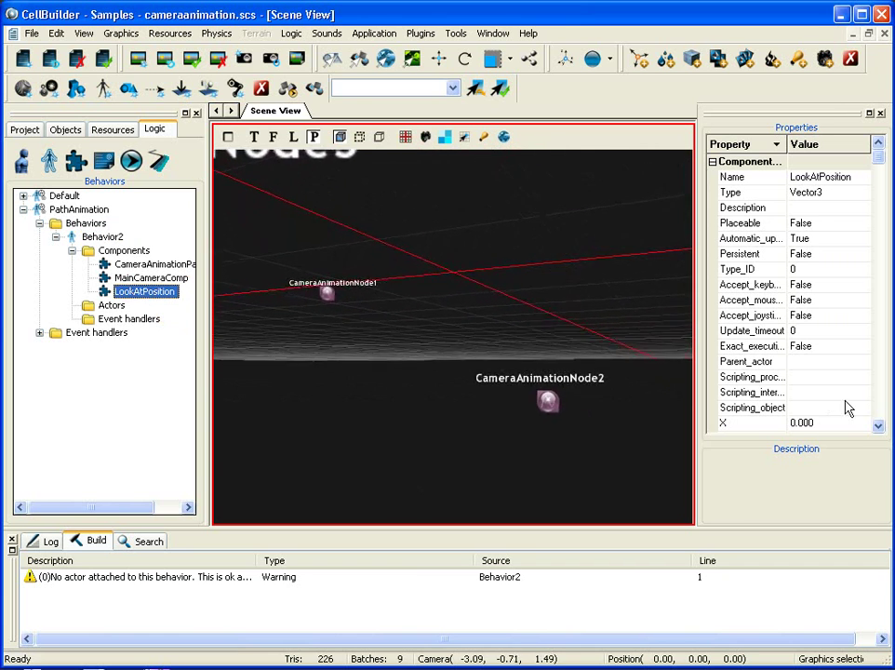
pyautogui.click(103, 238)
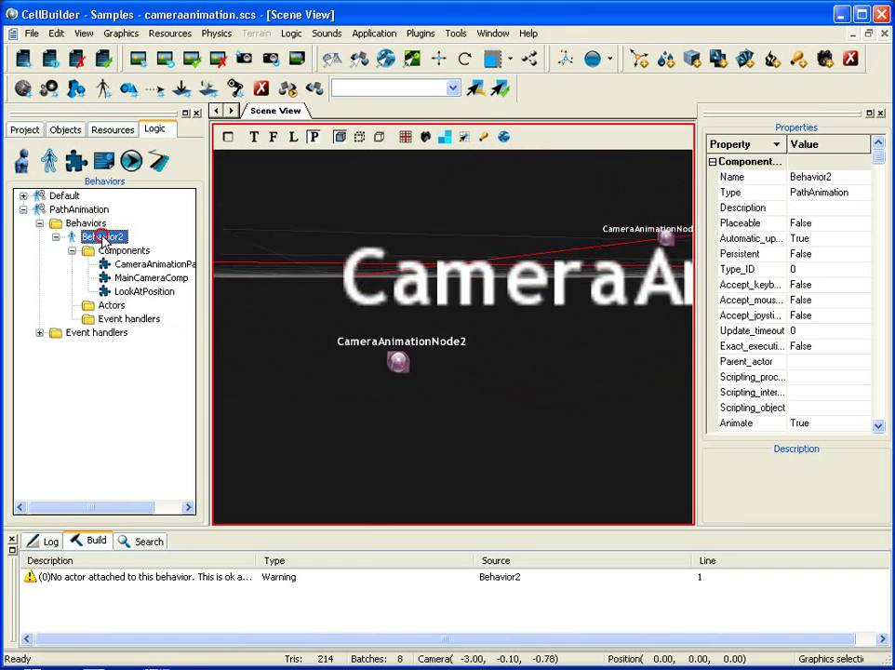
pyautogui.click(879, 408)
pyautogui.click(879, 416)
pyautogui.click(734, 383)
pyautogui.click(732, 414)
pyautogui.click(751, 398)
pyautogui.click(731, 413)
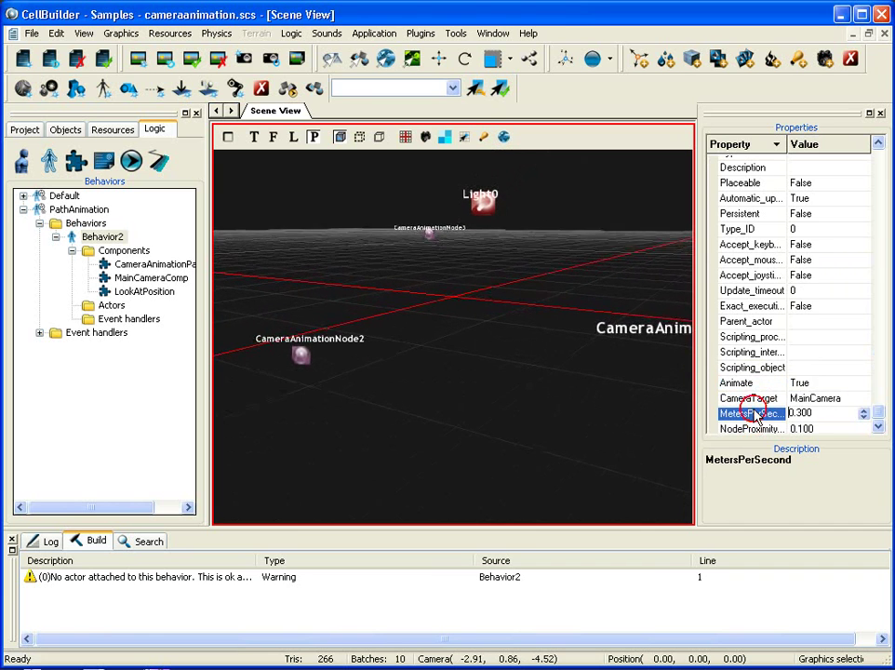
# - Set Behavior2's Animate property to False and back to True
pyautogui.click(735, 383)
pyautogui.click(814, 384)
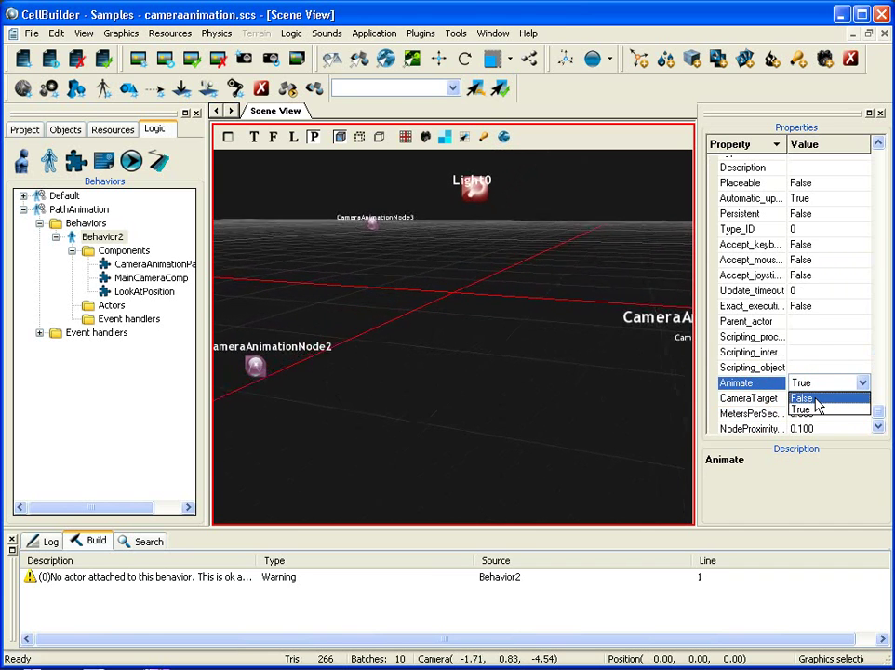
pyautogui.click(815, 399)
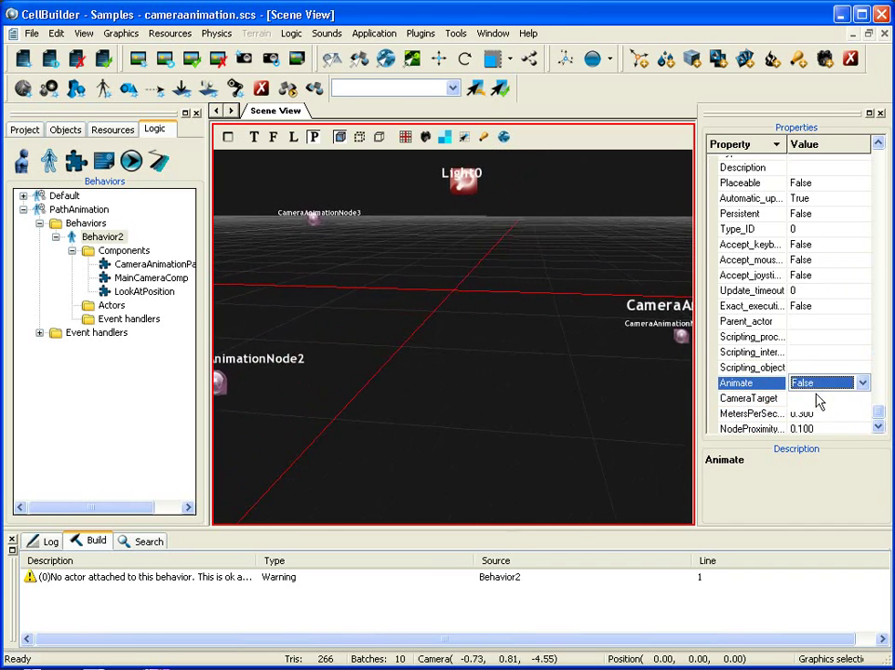
pyautogui.click(818, 390)
pyautogui.click(807, 412)
# - Set Behavior2's MetersPerSecond to 1 and inspect its NodeProximityTreshold property
pyautogui.click(771, 402)
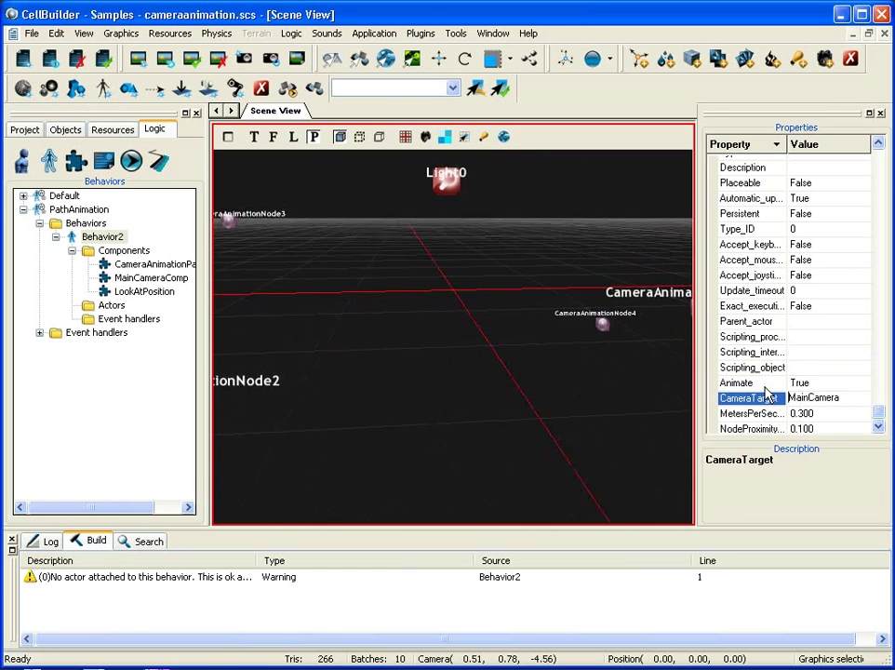
pyautogui.click(766, 414)
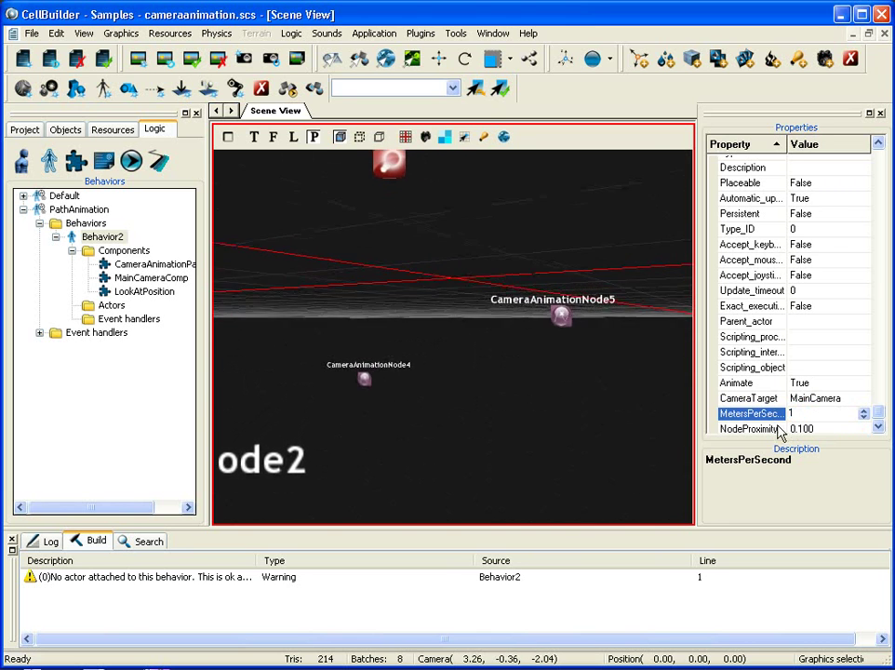
pyautogui.click(750, 429)
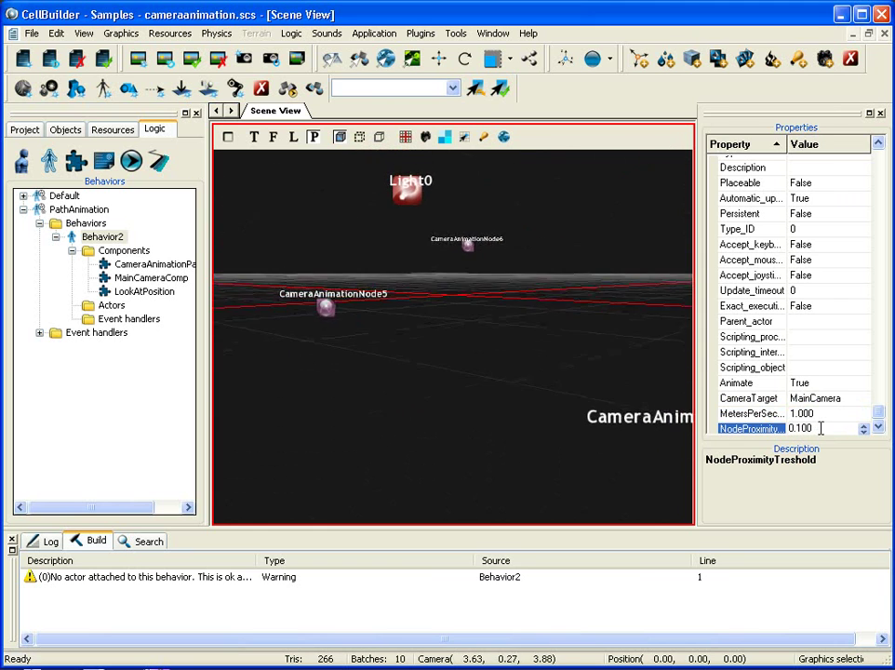
pyautogui.click(769, 416)
pyautogui.click(751, 428)
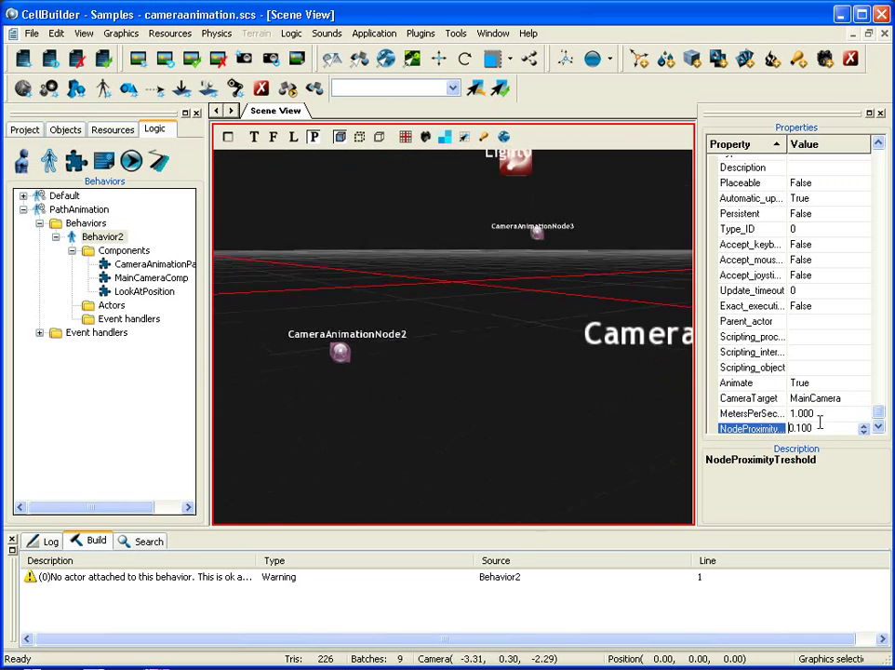
pyautogui.click(751, 413)
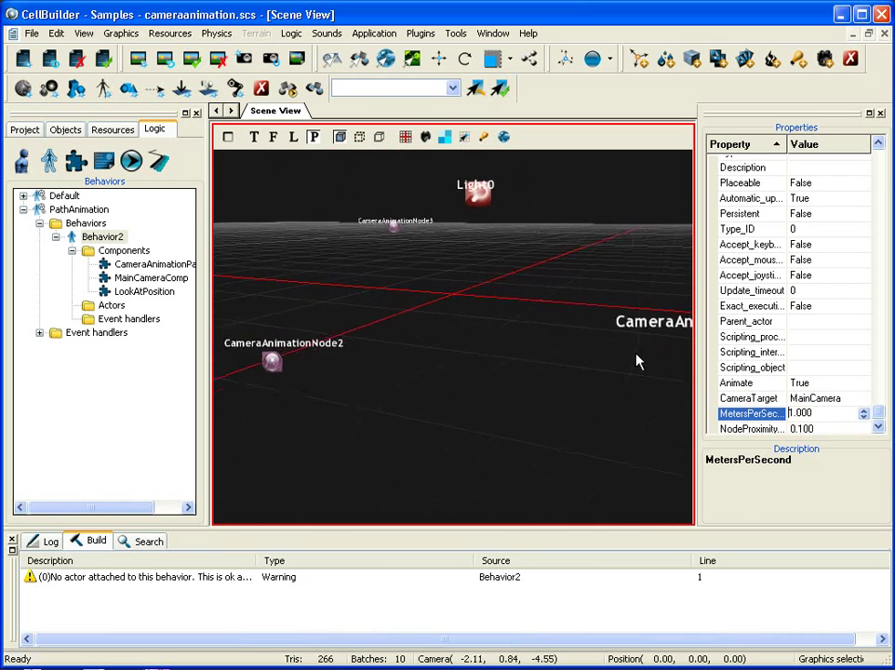
# - Pause Behavior2 and select Light0 in the scene while looking around from the halted camera
pyautogui.rightClick(110, 239)
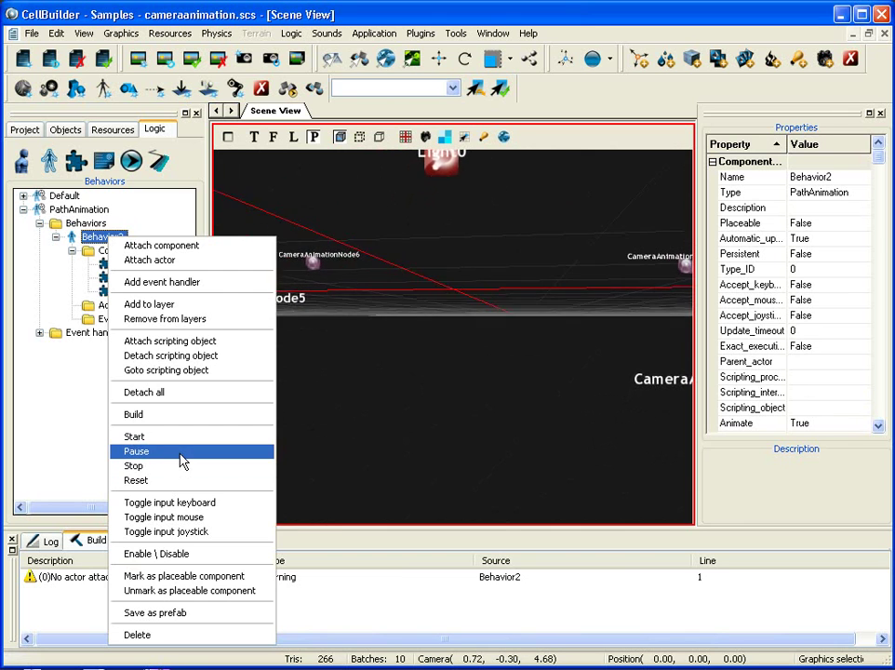
pyautogui.click(179, 453)
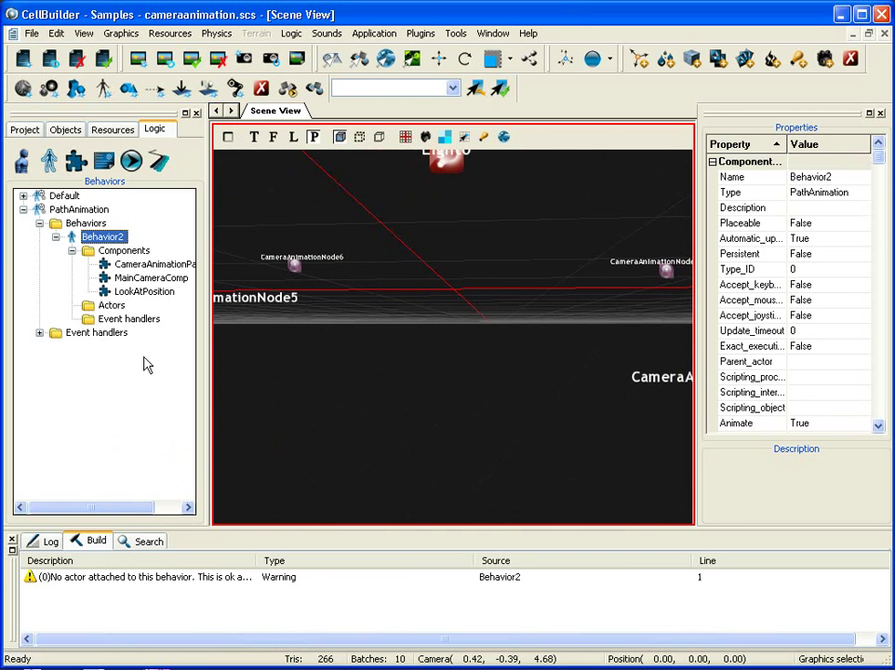
pyautogui.click(448, 166)
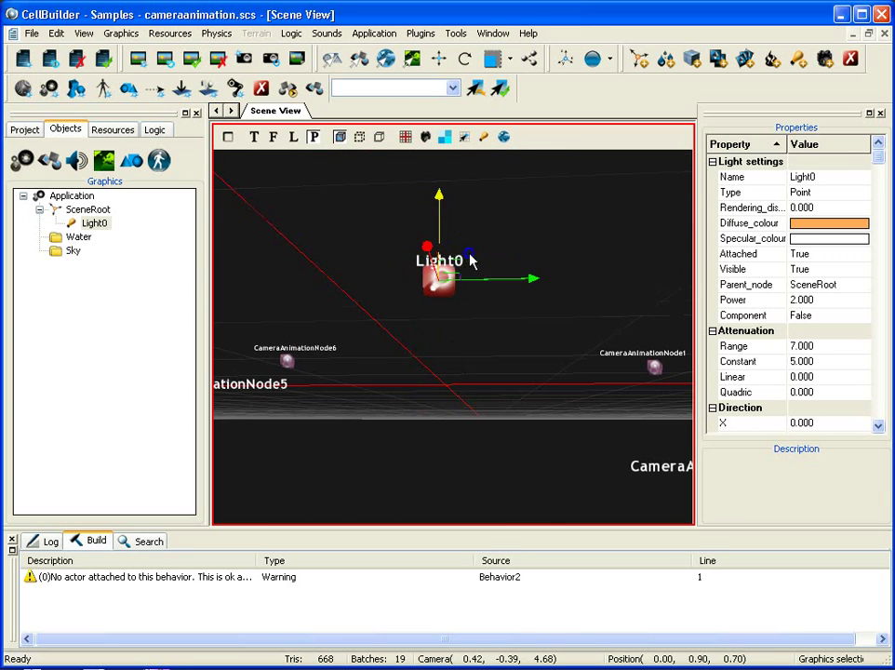
pyautogui.moveTo(462, 244); pyautogui.dragTo(458, 306, button='right')
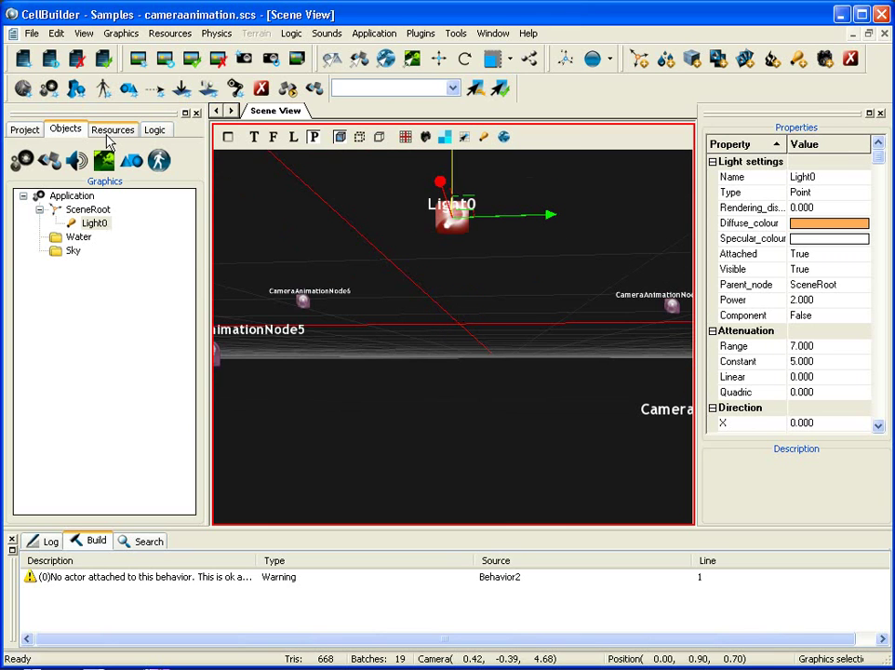
# - Return to the scene's behaviors and resume the paused Behavior2 animation
pyautogui.click(153, 132)
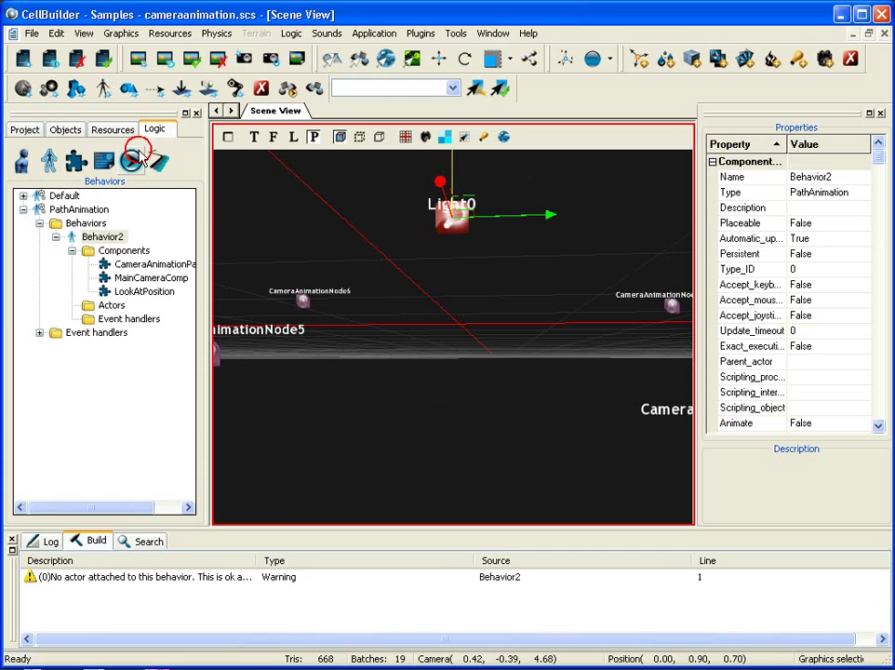
pyautogui.rightClick(115, 238)
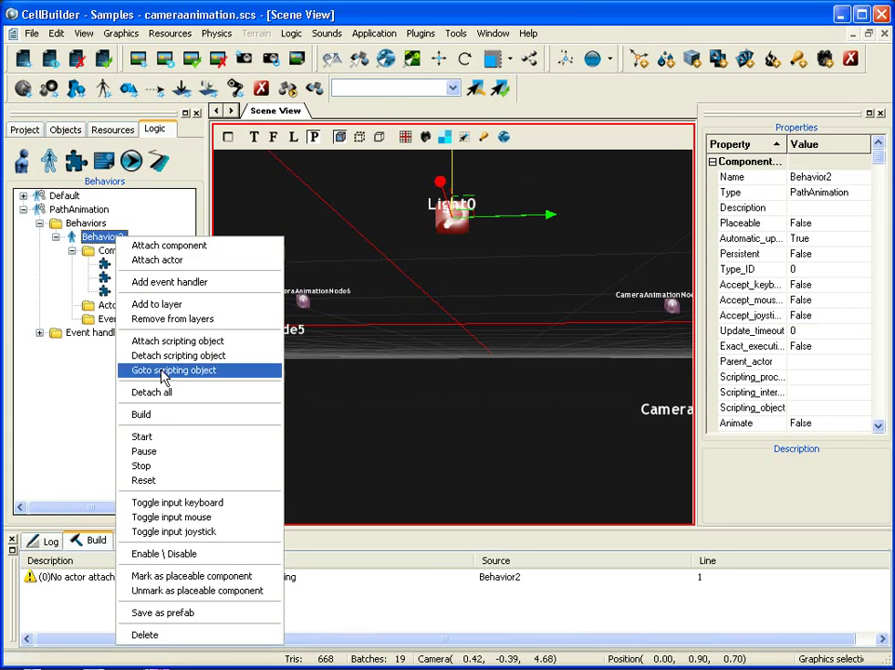
pyautogui.click(185, 460)
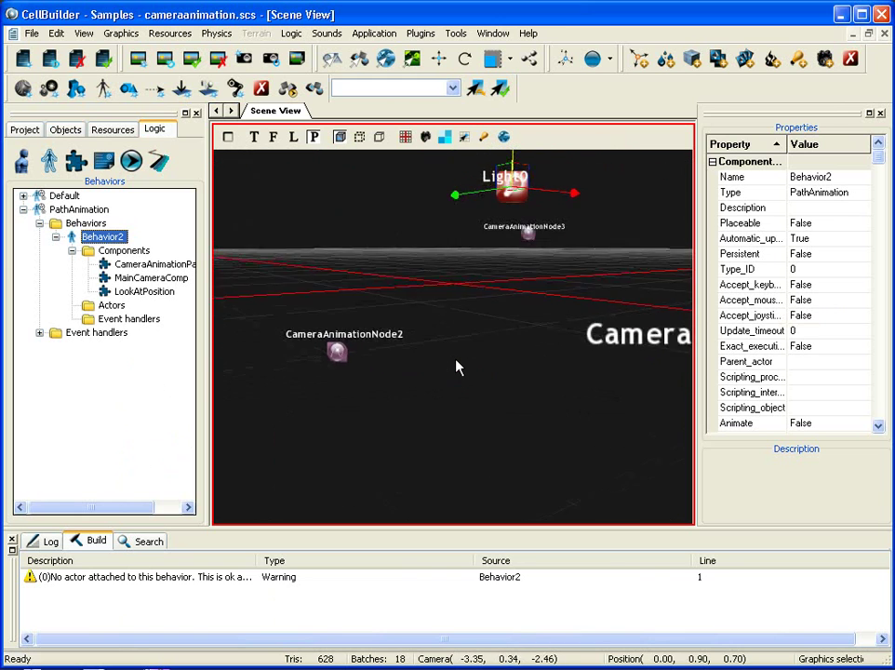
# - Stop Behavior2 and start its camera animation again
pyautogui.rightClick(104, 238)
pyautogui.click(152, 472)
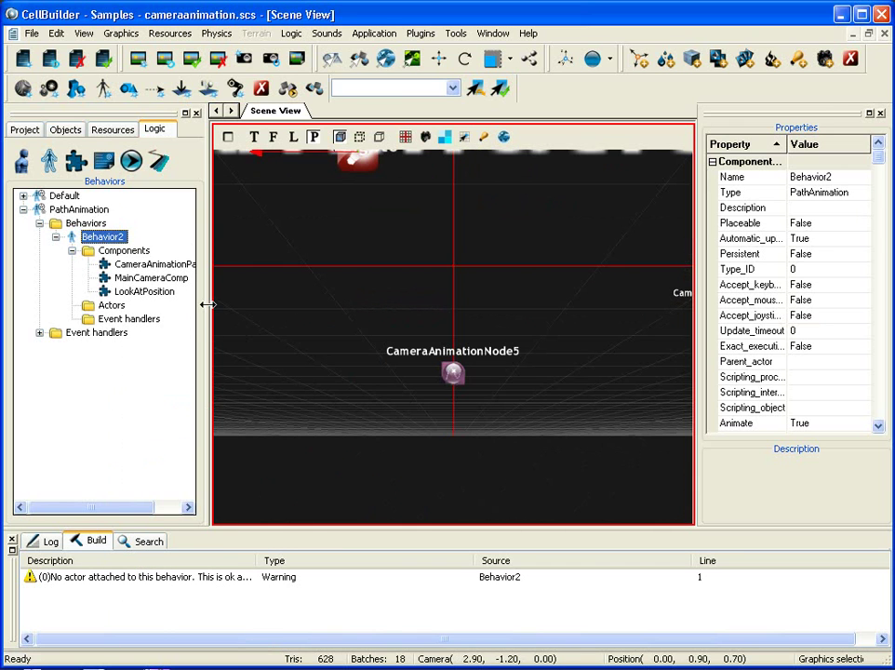
pyautogui.rightClick(118, 243)
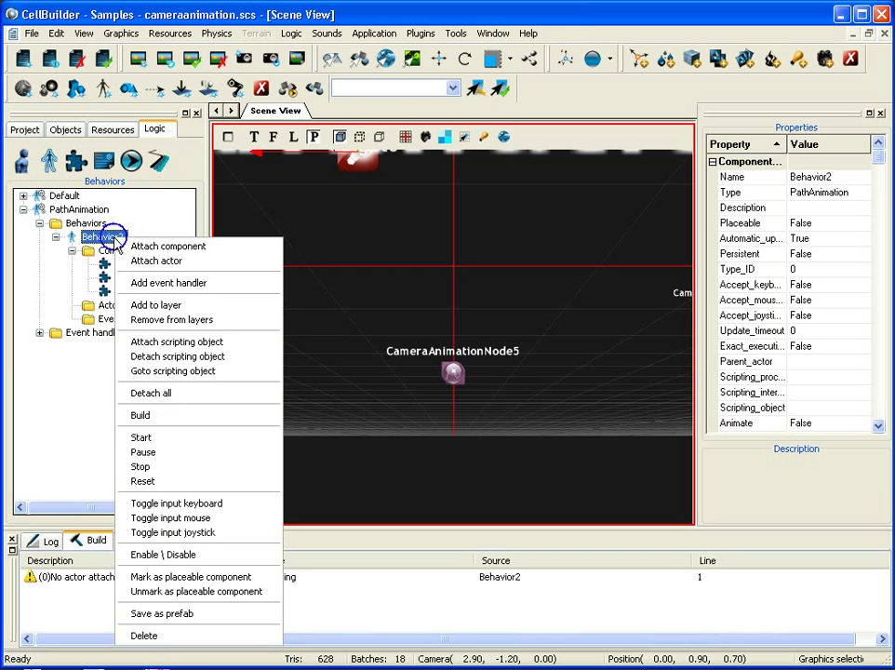
pyautogui.click(174, 436)
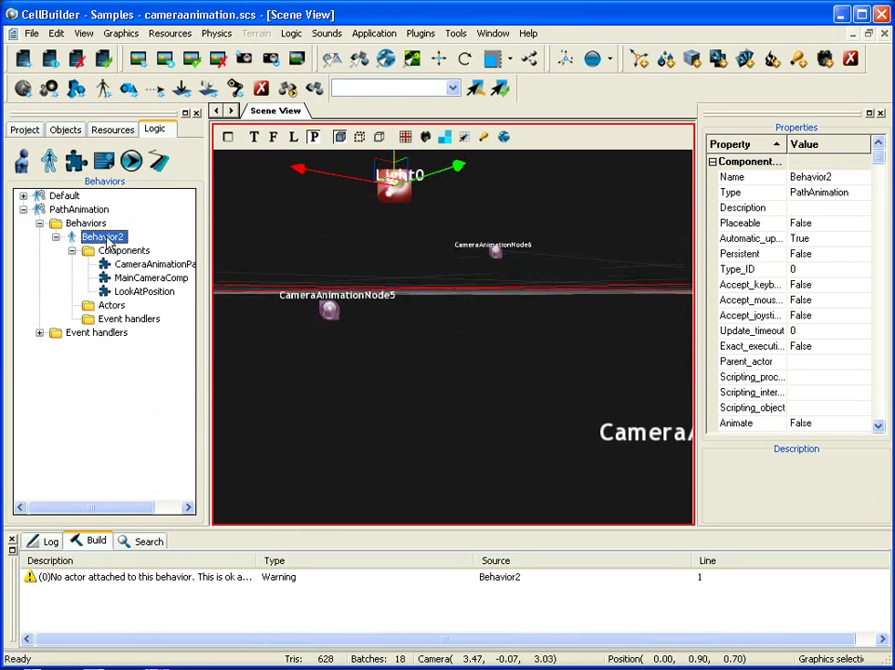
pyautogui.rightClick(110, 244)
pyautogui.click(97, 240)
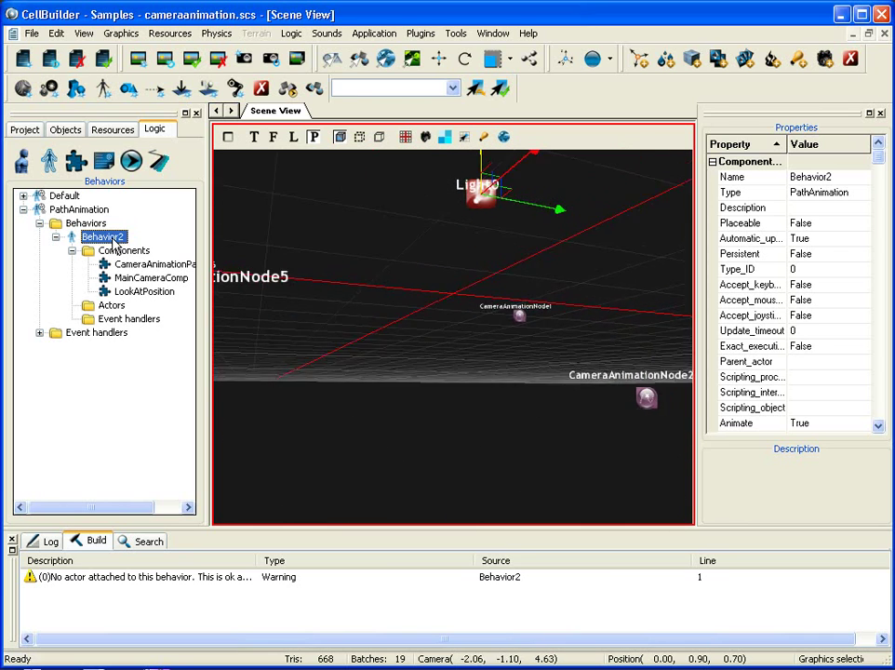
pyautogui.click(339, 310)
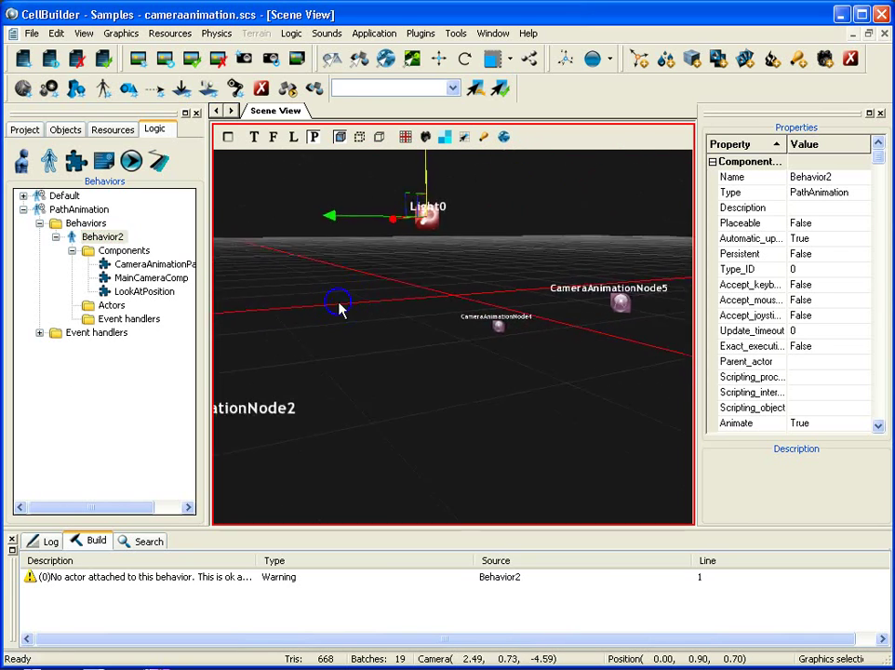